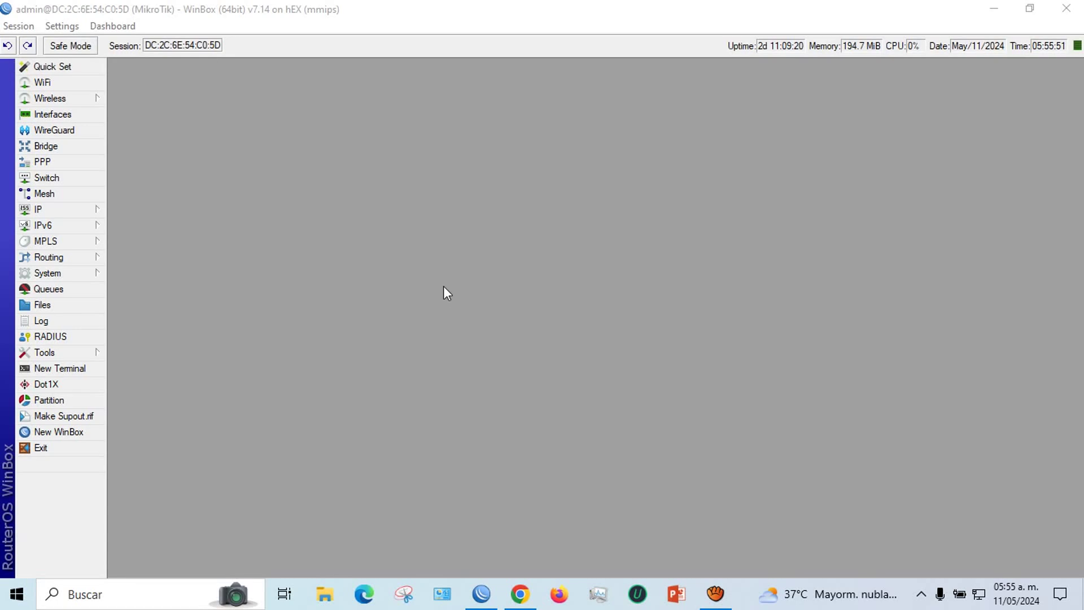
# Step: Check the router model and RouterOS version on the MIKHMON dashboard in Chrome, and return to WinBox
pyautogui.click(530, 598)
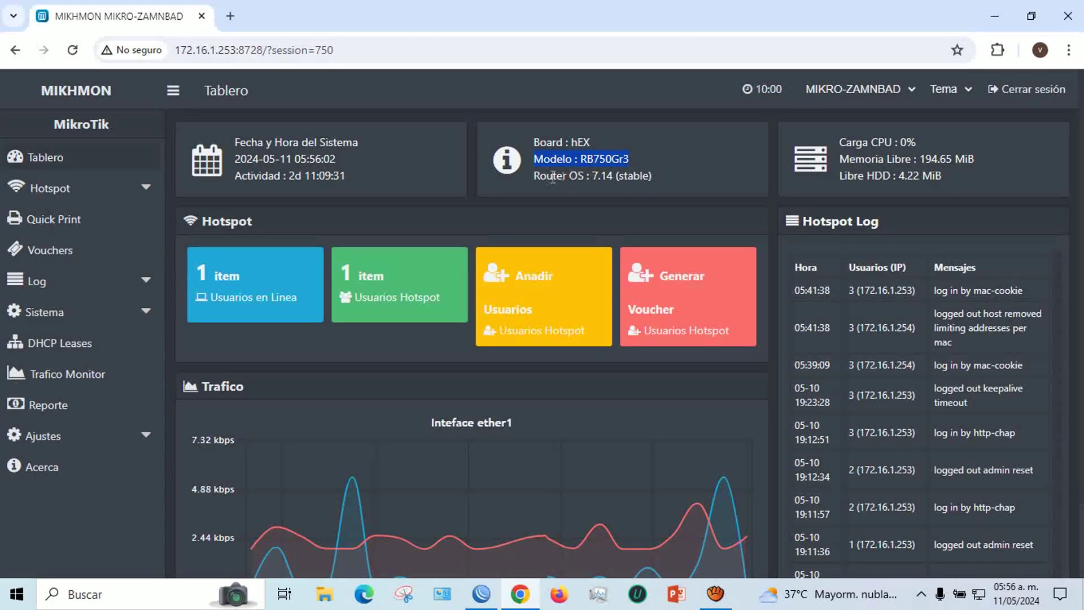
pyautogui.moveTo(532, 177); pyautogui.dragTo(679, 178)
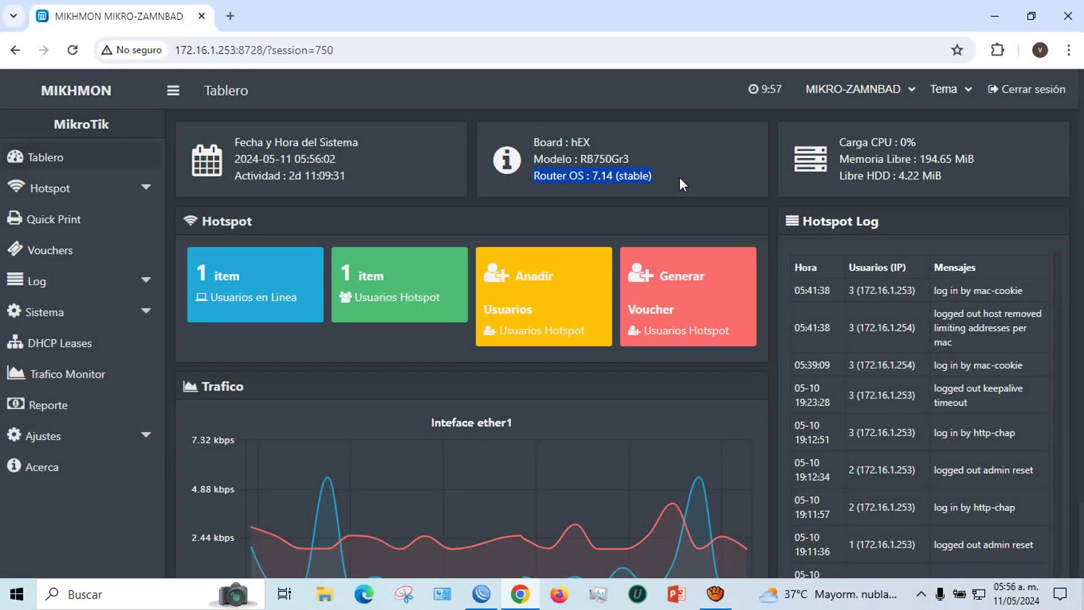
pyautogui.click(482, 595)
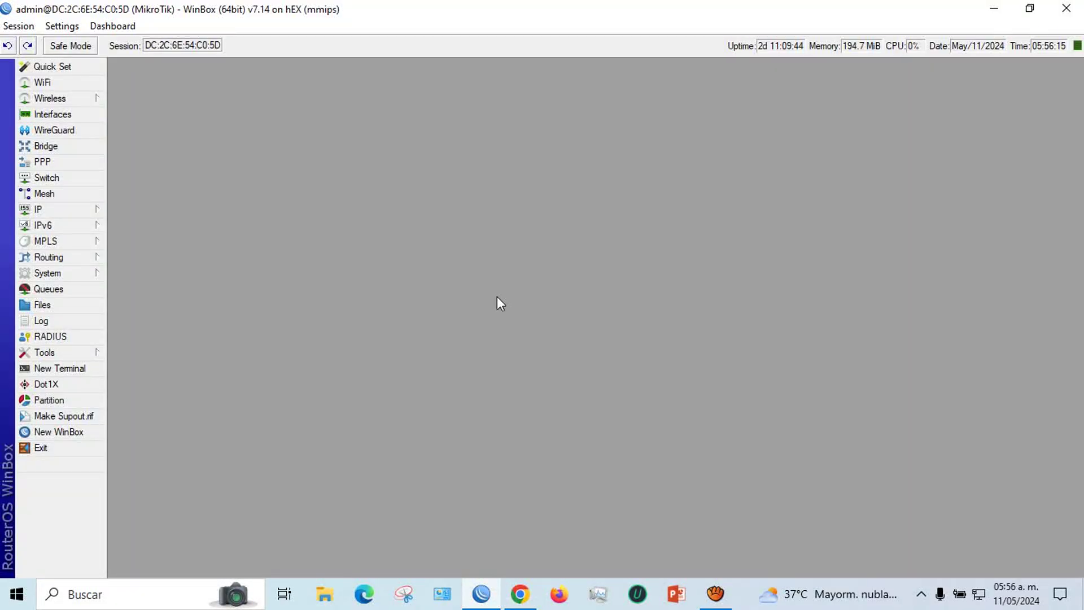
# Step: Open the hotspot's default user profile and review its On Login script from start to end
pyautogui.click(37, 209)
pyautogui.click(134, 282)
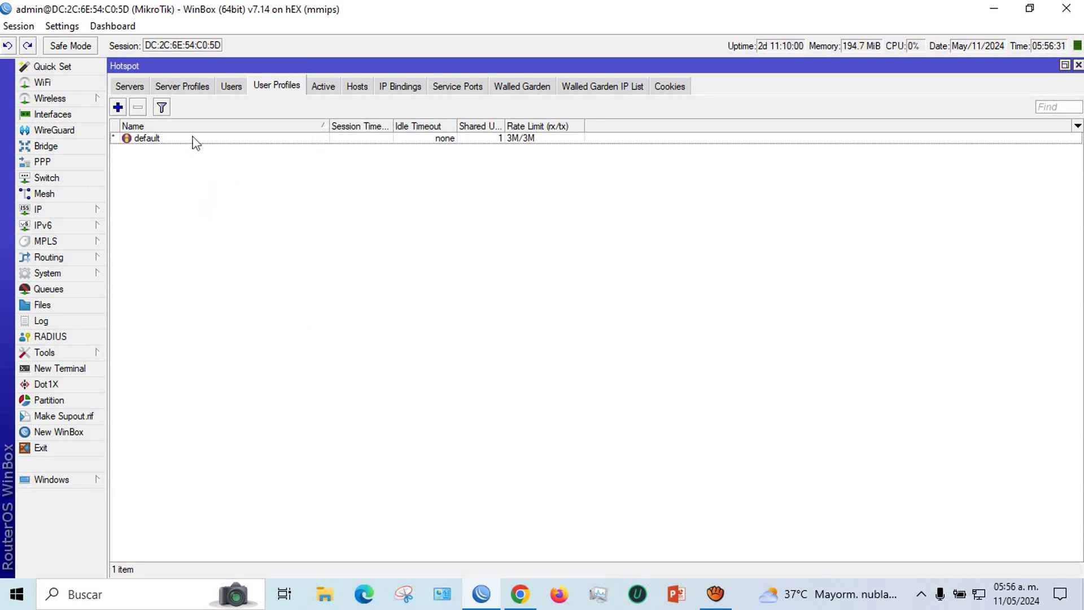
pyautogui.doubleClick(158, 139)
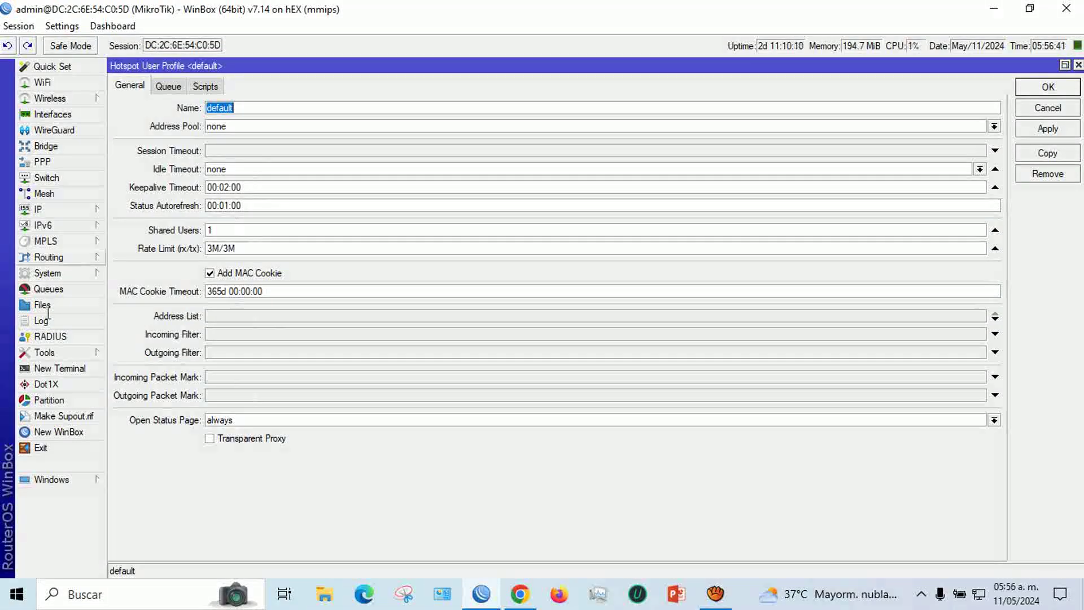
pyautogui.click(209, 88)
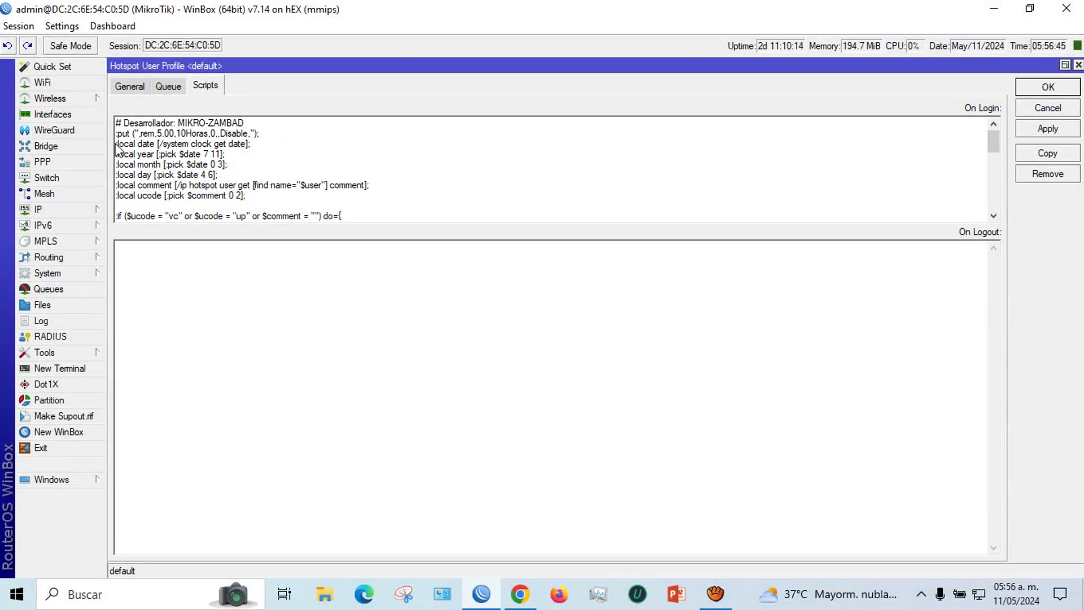
pyautogui.moveTo(117, 149); pyautogui.dragTo(347, 201)
pyautogui.scroll(-5, 337, 151)
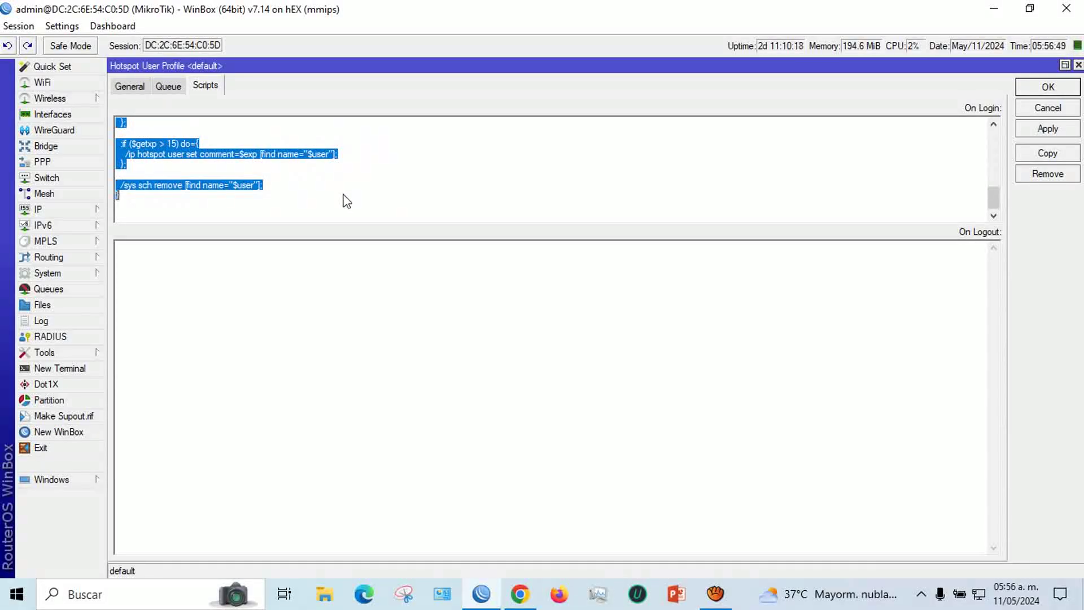
pyautogui.scroll(10, 346, 201)
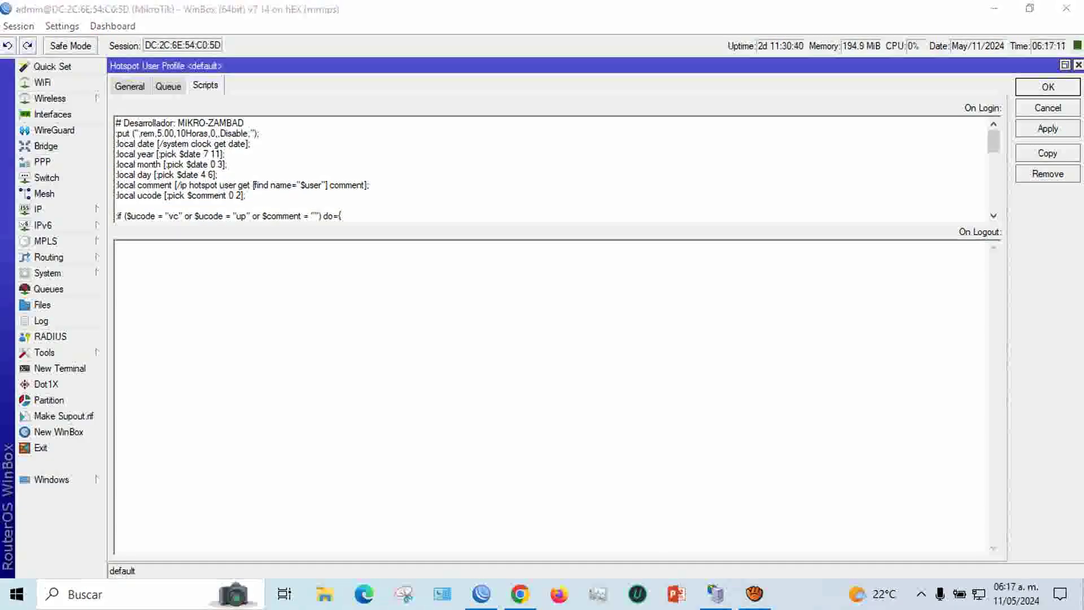
# Step: Examine the :put line with price and validity in the default profile's On Login script, and close the profile with OK
pyautogui.hotkey('ctrl', 'a')
pyautogui.click(118, 140)
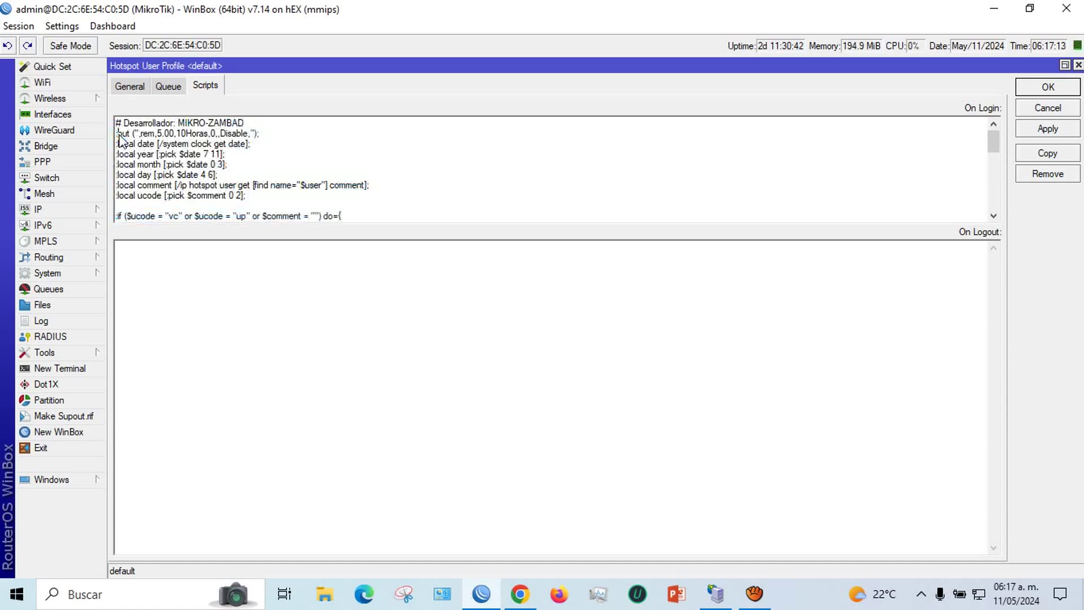
pyautogui.moveTo(118, 135); pyautogui.dragTo(276, 141)
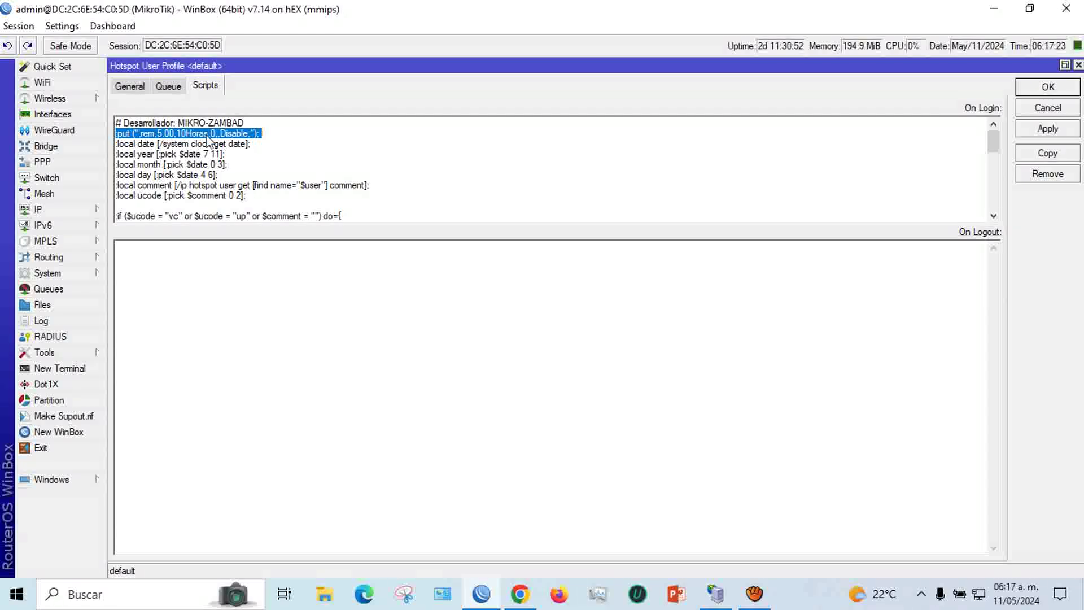
pyautogui.scroll(-10, 360, 172)
pyautogui.scroll(10, 362, 175)
pyautogui.click(1045, 88)
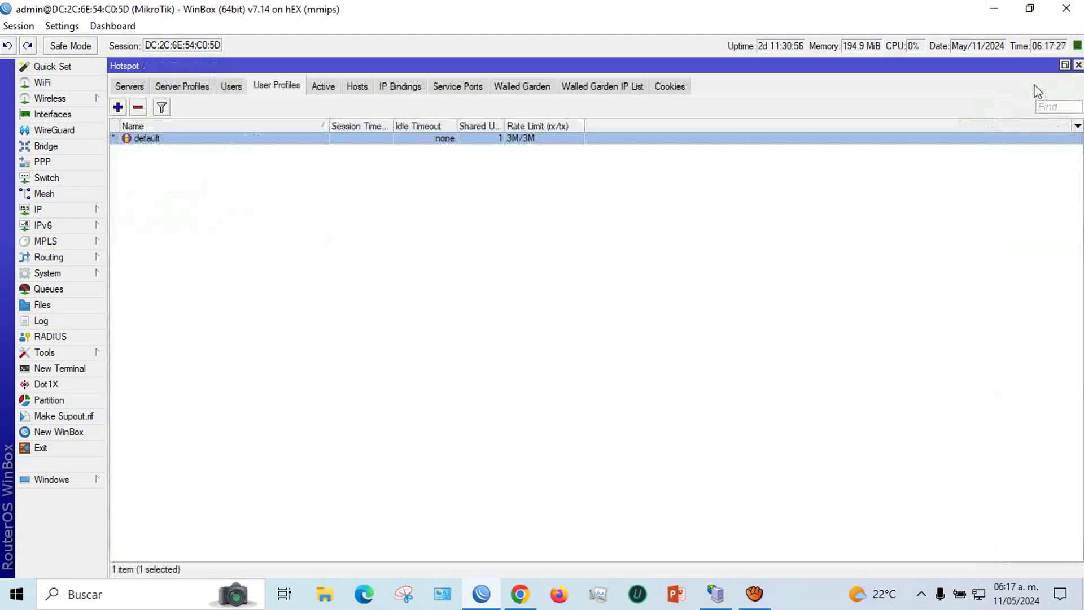
# Step: After viewing the hotspot user list, switch to MIKHMON and set up 500 vouchers with profile default and time limit 10h
pyautogui.click(232, 86)
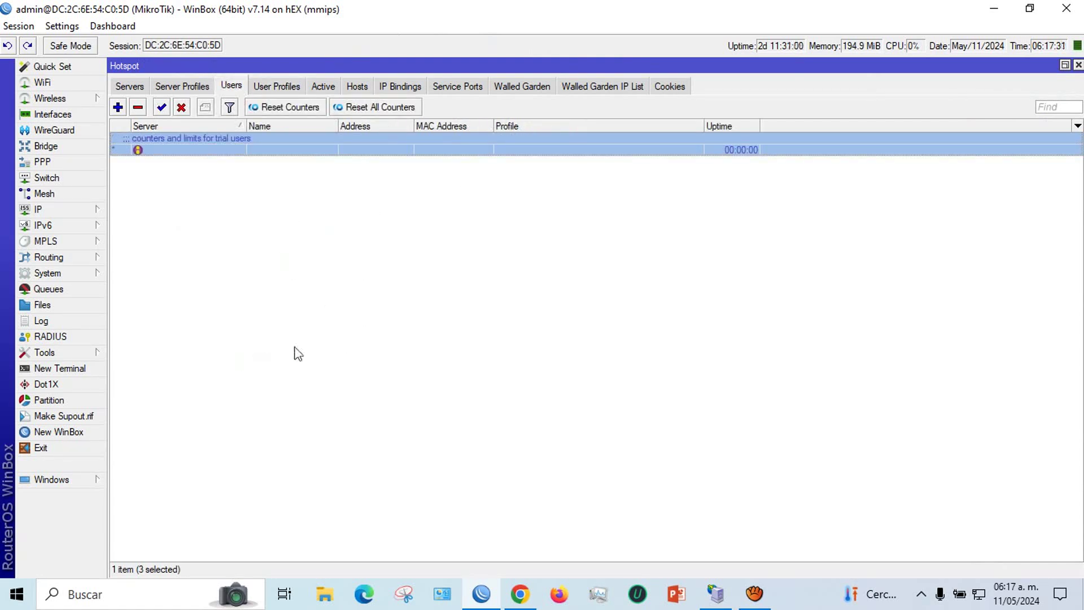
pyautogui.click(520, 594)
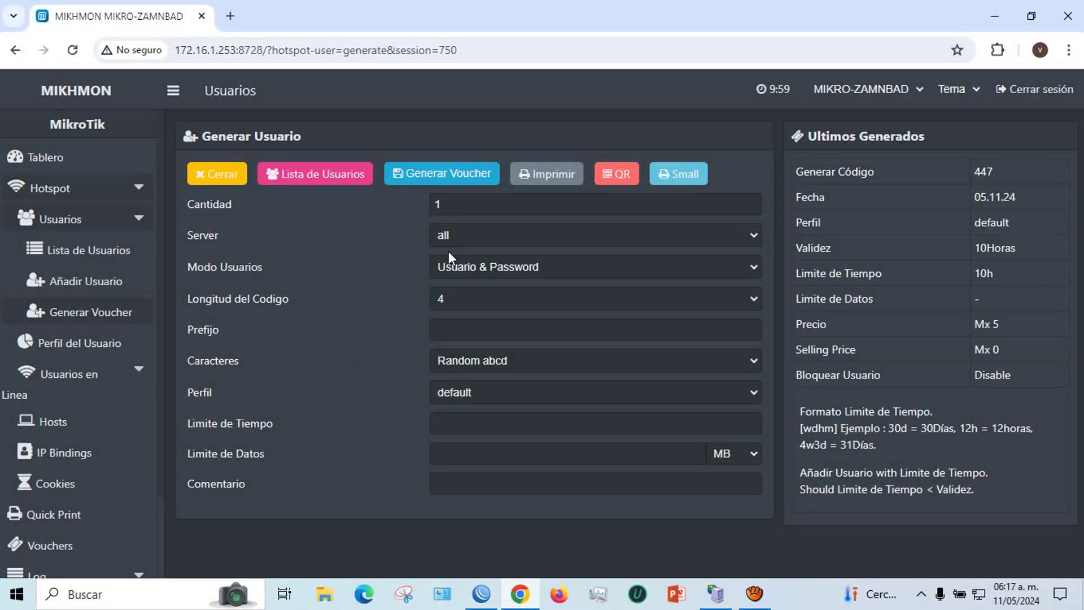
pyautogui.doubleClick(463, 213)
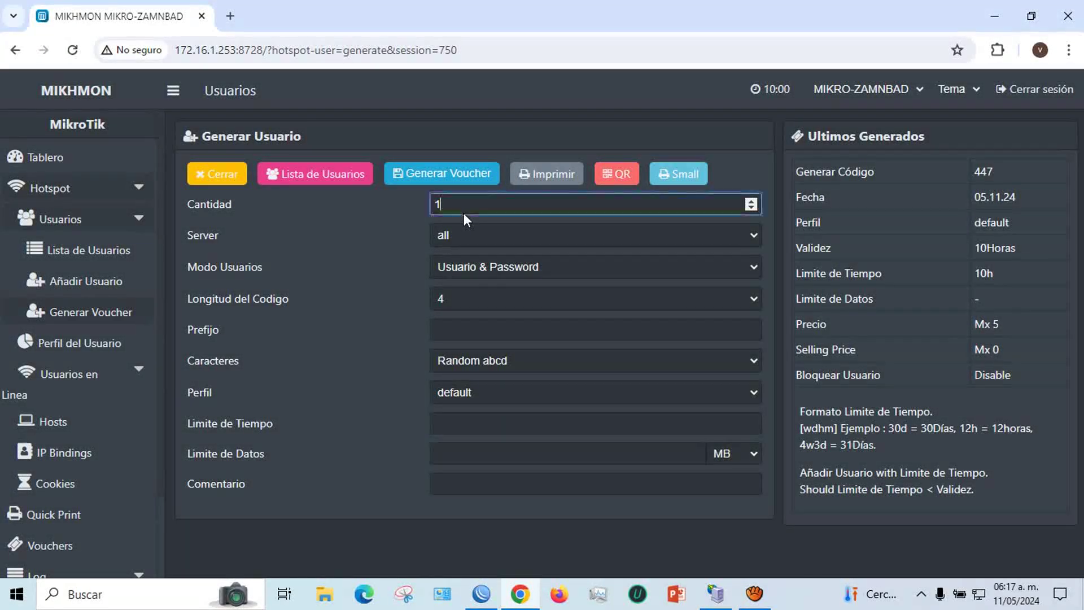
pyautogui.write('500')
pyautogui.click(457, 392)
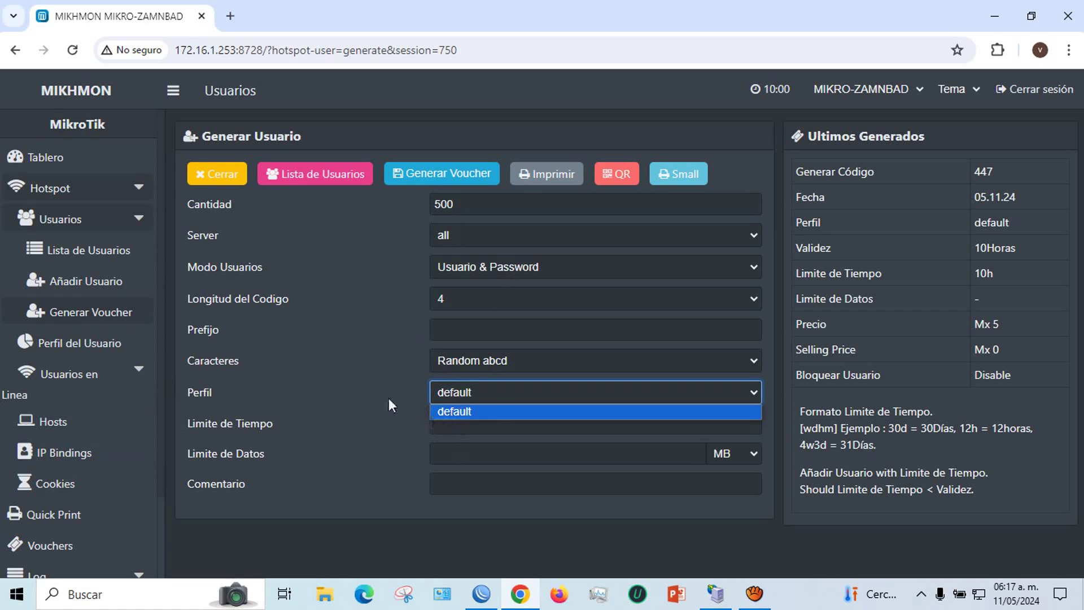
pyautogui.click(447, 397)
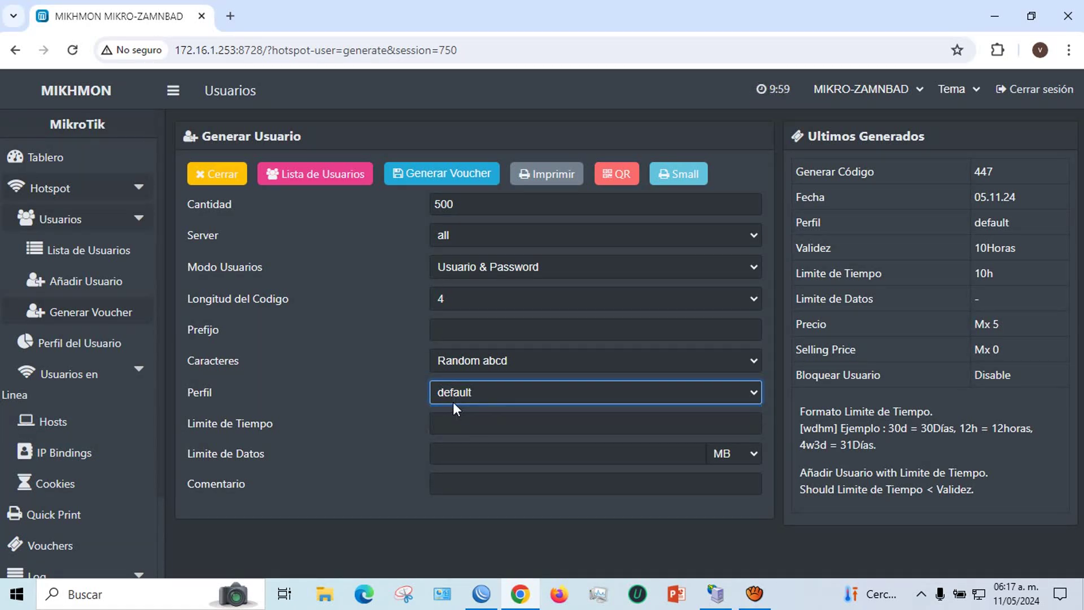
pyautogui.click(451, 427)
pyautogui.write('1')
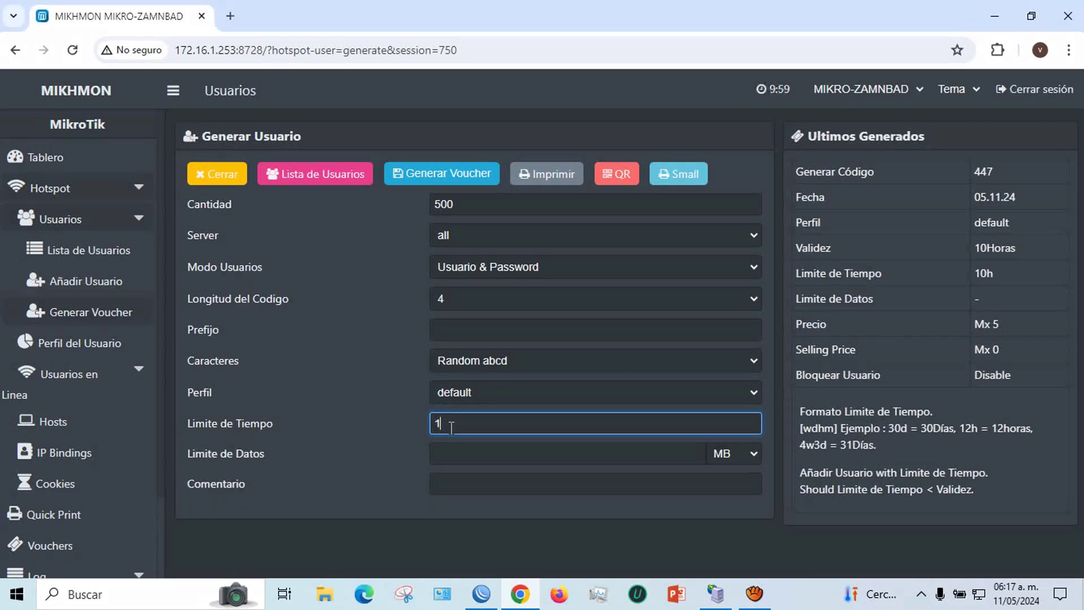
pyautogui.write('0h')
# Step: Recheck the default user profile's login script in WinBox, close it and return to the hotspot user list
pyautogui.click(481, 594)
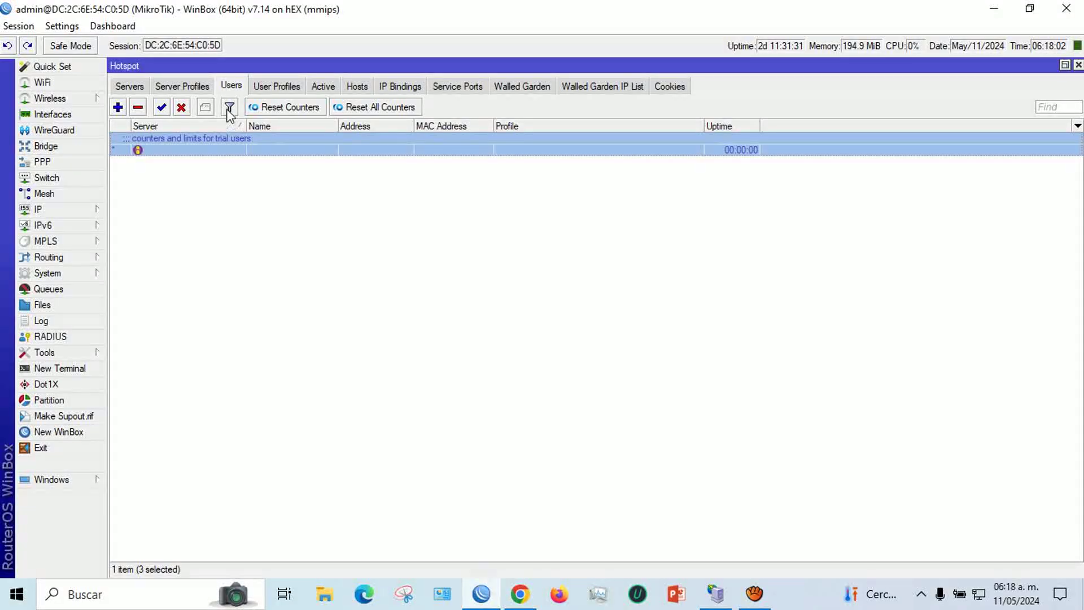
pyautogui.click(276, 89)
pyautogui.doubleClick(175, 137)
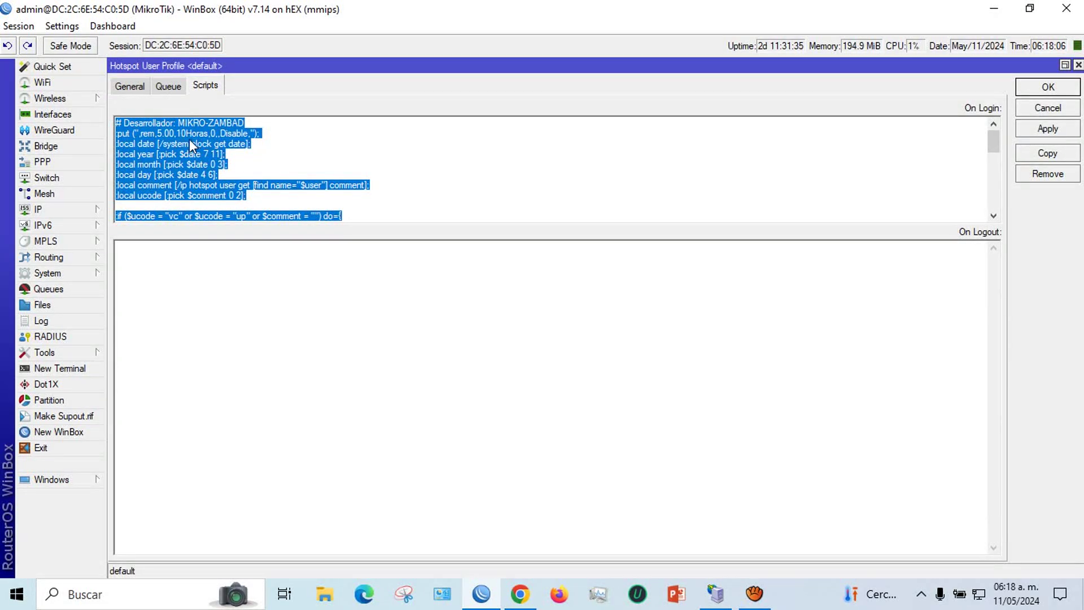
pyautogui.click(1078, 65)
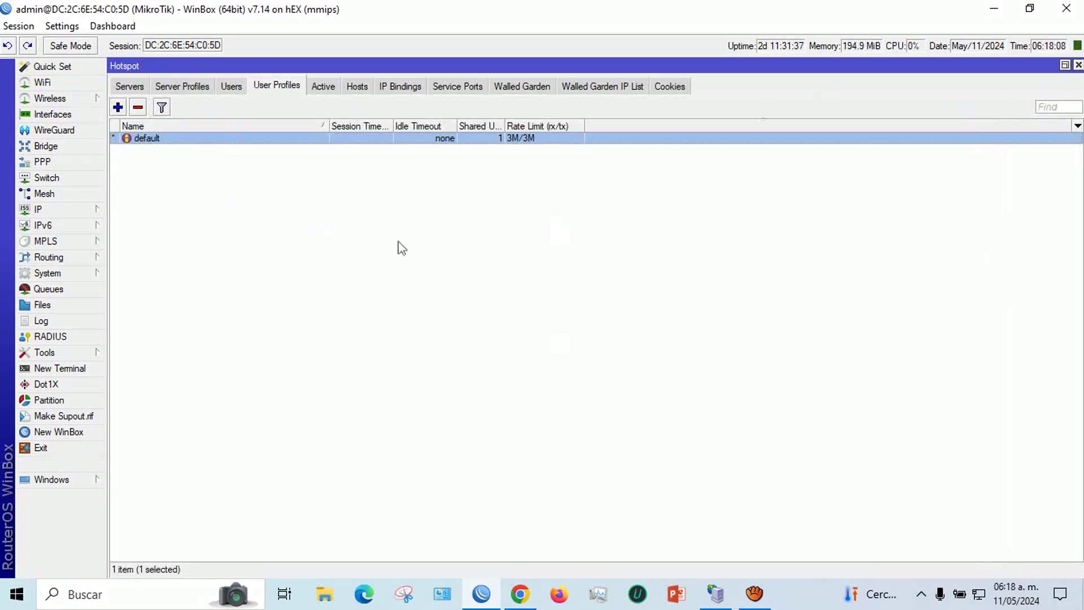
pyautogui.click(237, 88)
# Step: Generate the configured vouchers in MIKHMON and check them in WinBox's hotspot user list
pyautogui.click(519, 594)
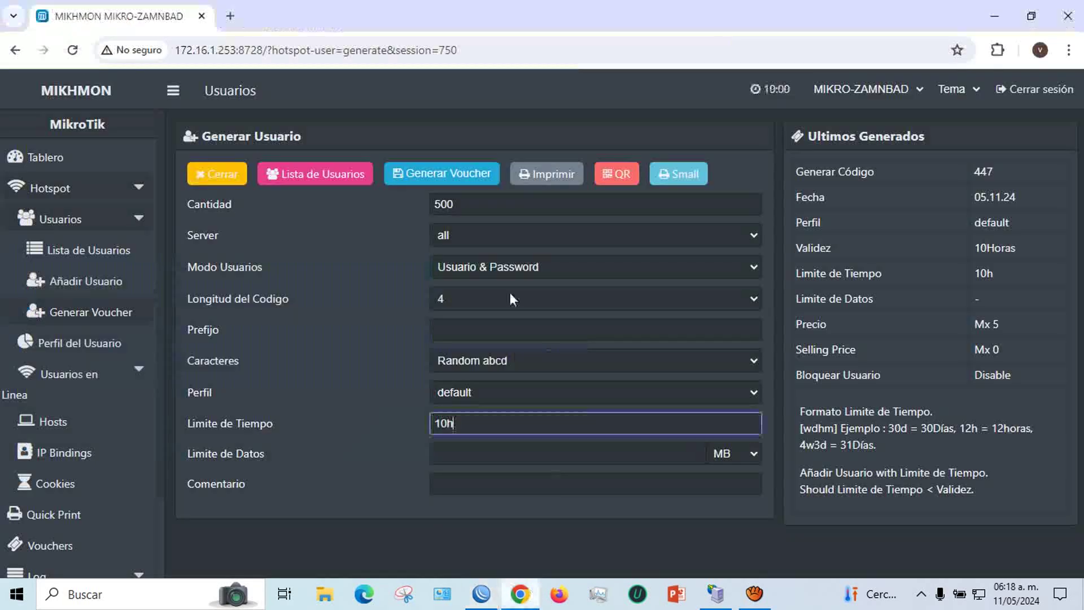
pyautogui.click(428, 178)
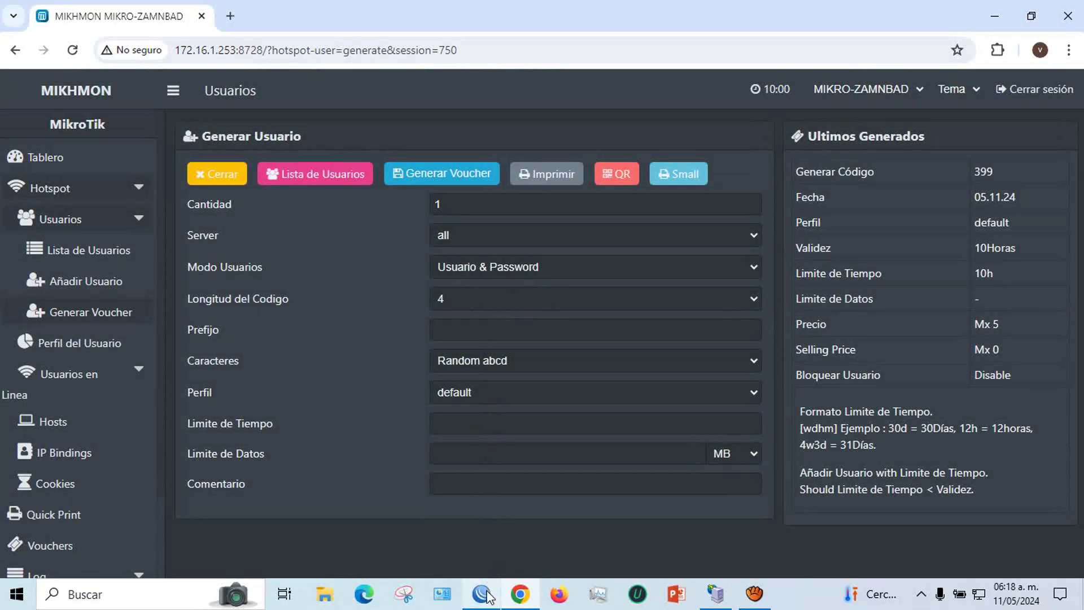
pyautogui.click(483, 594)
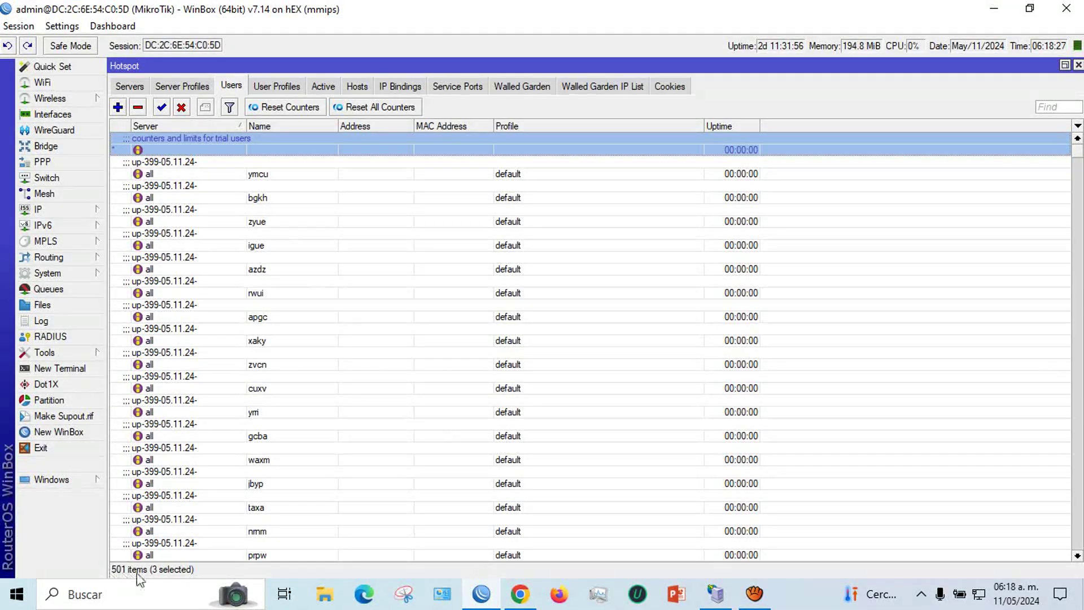
# Step: Open the printable voucher sheet in MIKHMON, dismiss the print dialog and highlight the validity and time limit text on the first voucher
pyautogui.click(520, 594)
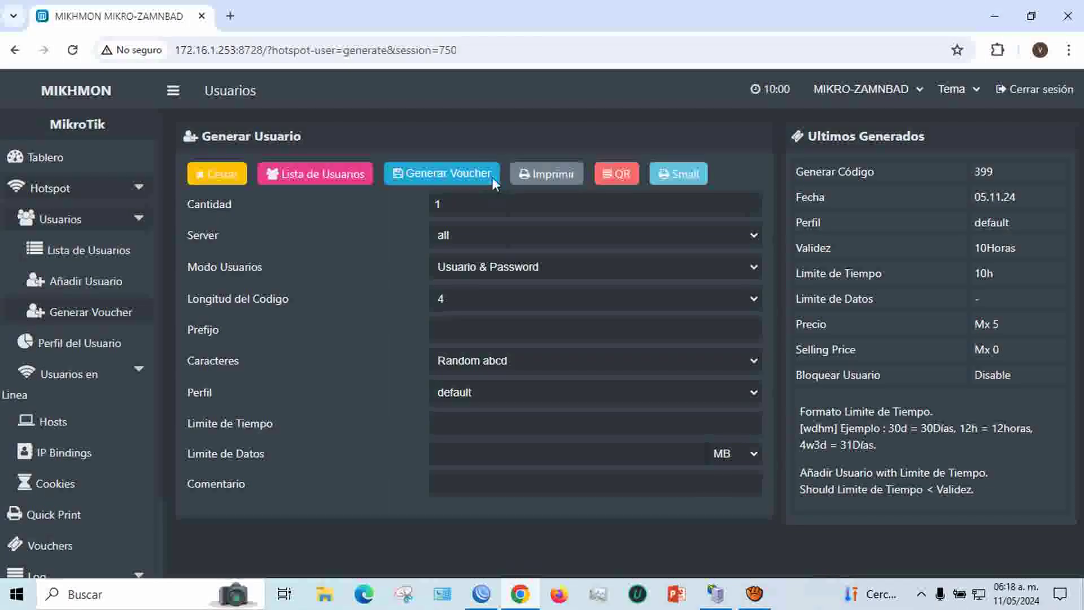
pyautogui.click(533, 177)
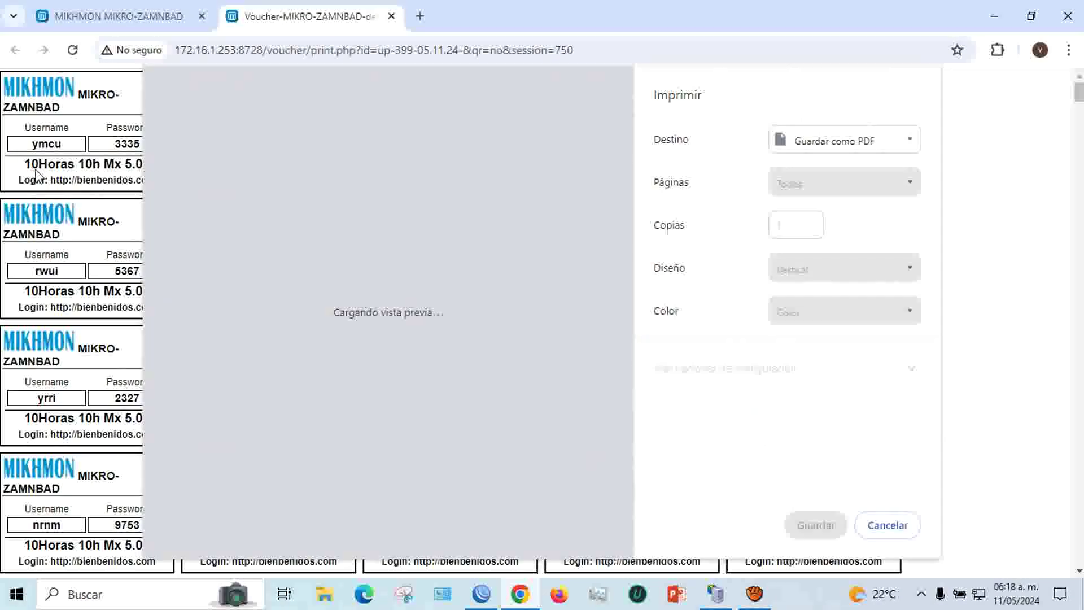
pyautogui.click(888, 526)
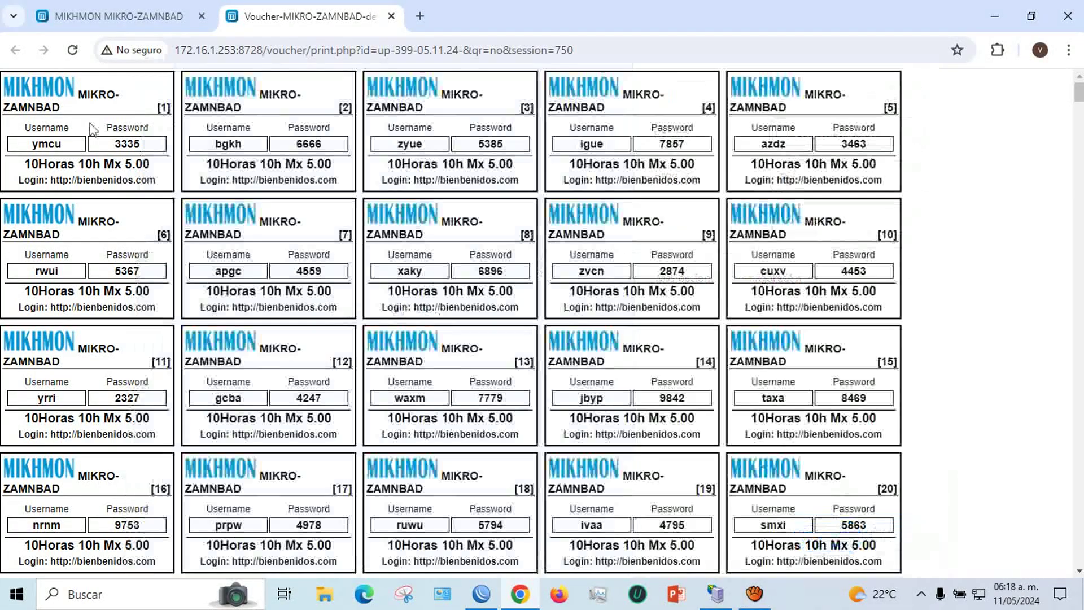
pyautogui.moveTo(23, 164); pyautogui.dragTo(96, 165)
pyautogui.tripleClick(60, 167)
pyautogui.click(59, 168)
pyautogui.moveTo(31, 165); pyautogui.dragTo(102, 164)
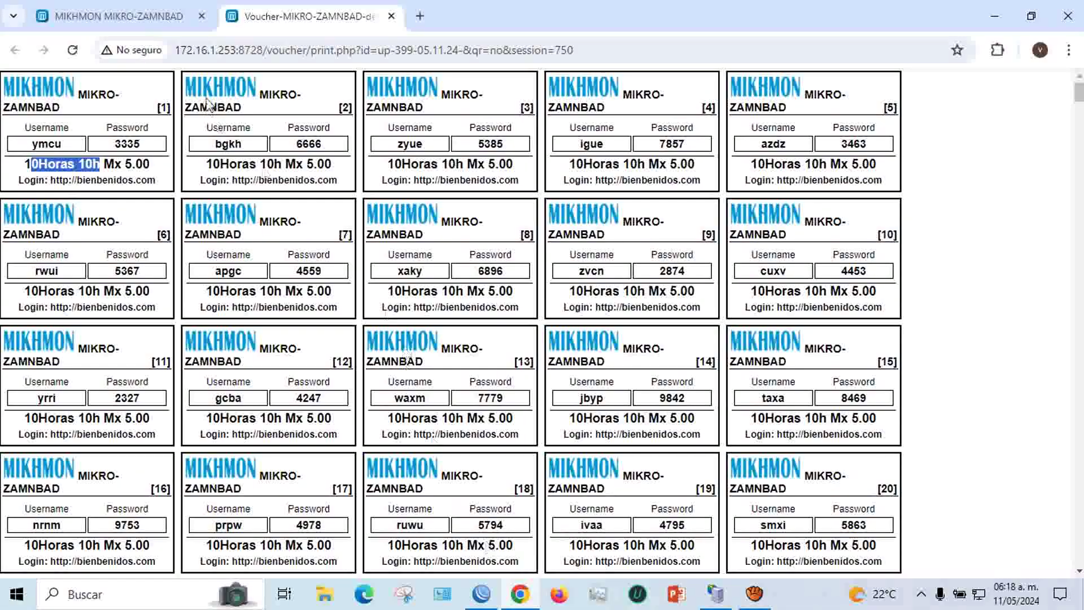
# Step: Open MIKHMON's voucher template editor through the session settings and locate the code line holding validity, time limit and price
pyautogui.click(141, 17)
pyautogui.click(481, 594)
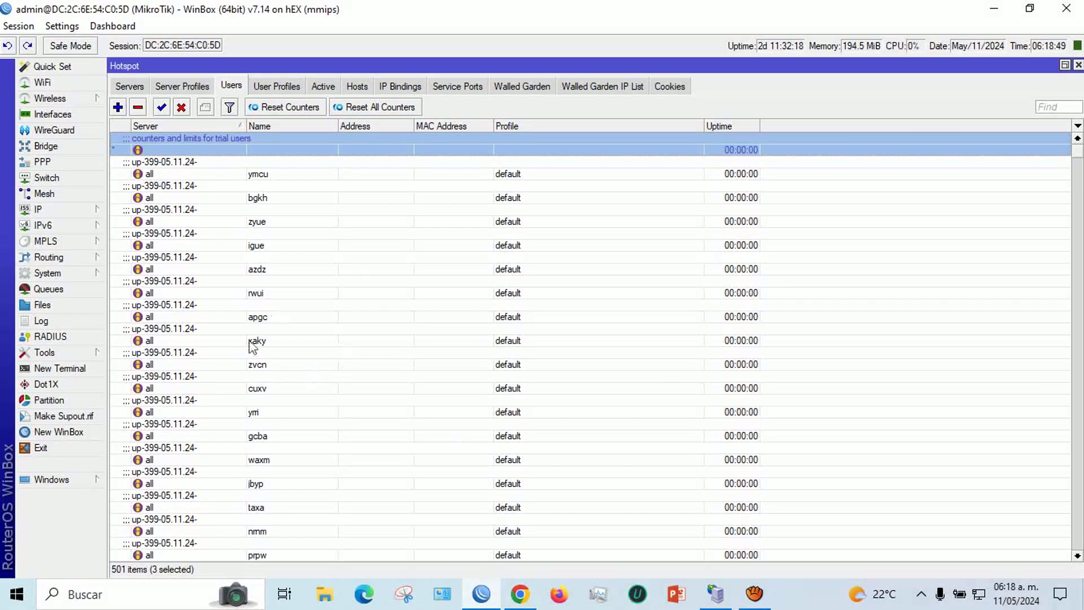
pyautogui.click(518, 595)
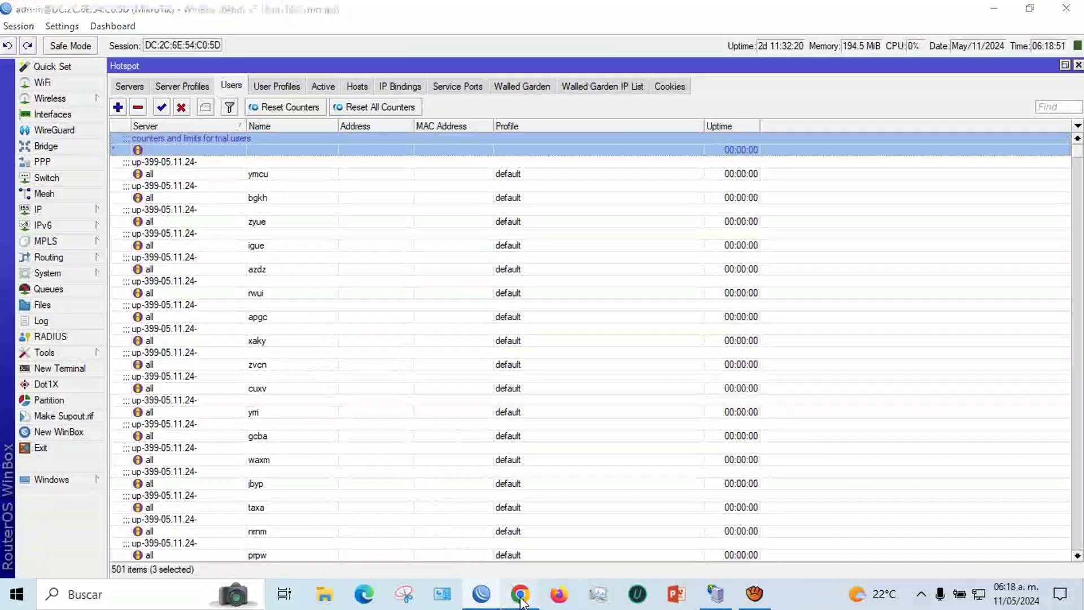
pyautogui.scroll(-3, 126, 416)
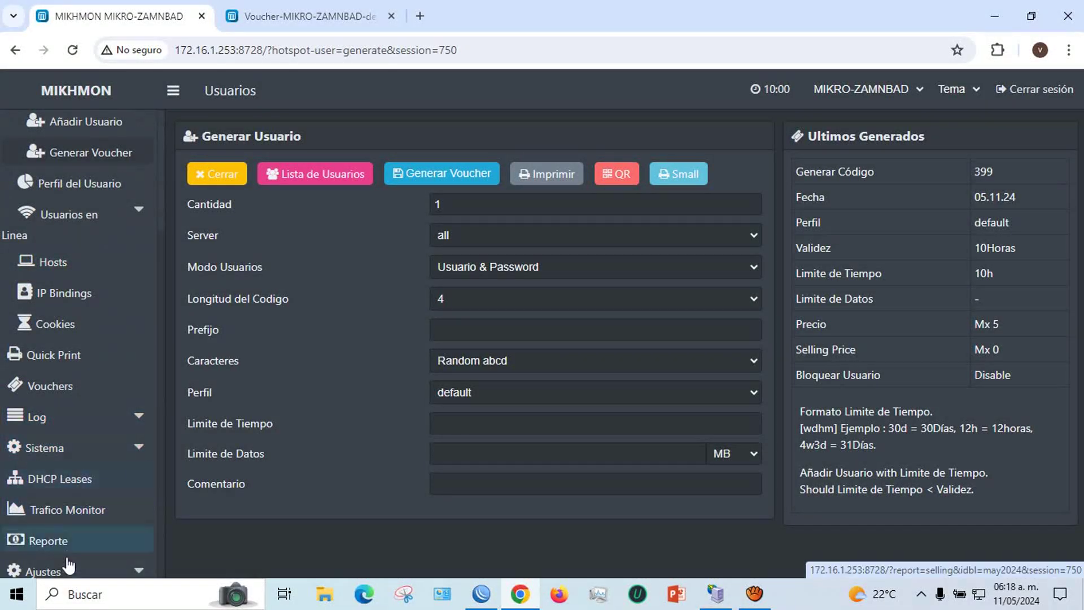
pyautogui.scroll(-3, 96, 447)
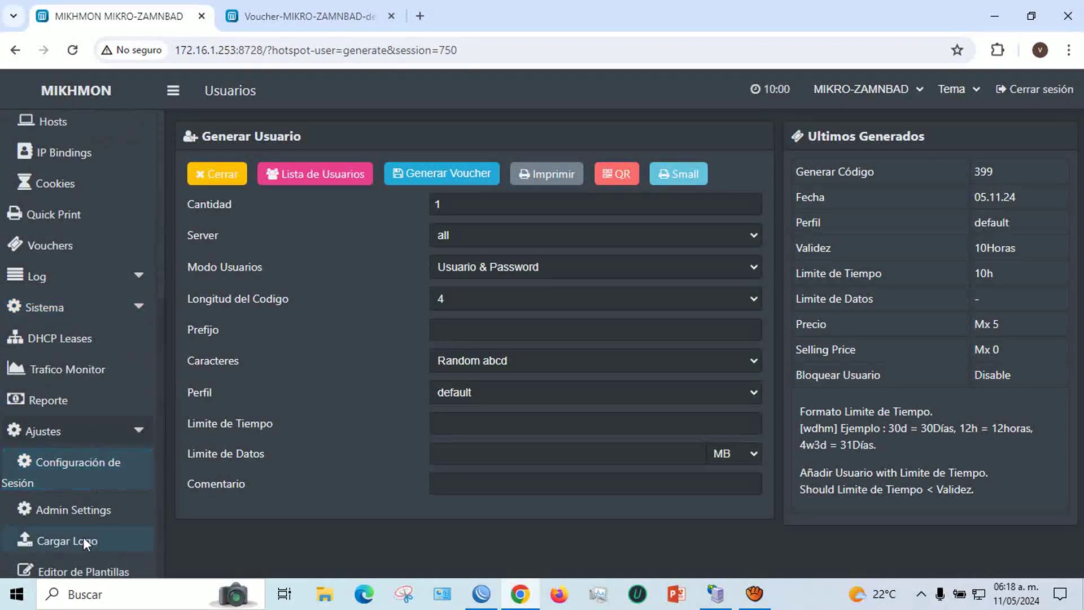
pyautogui.click(85, 474)
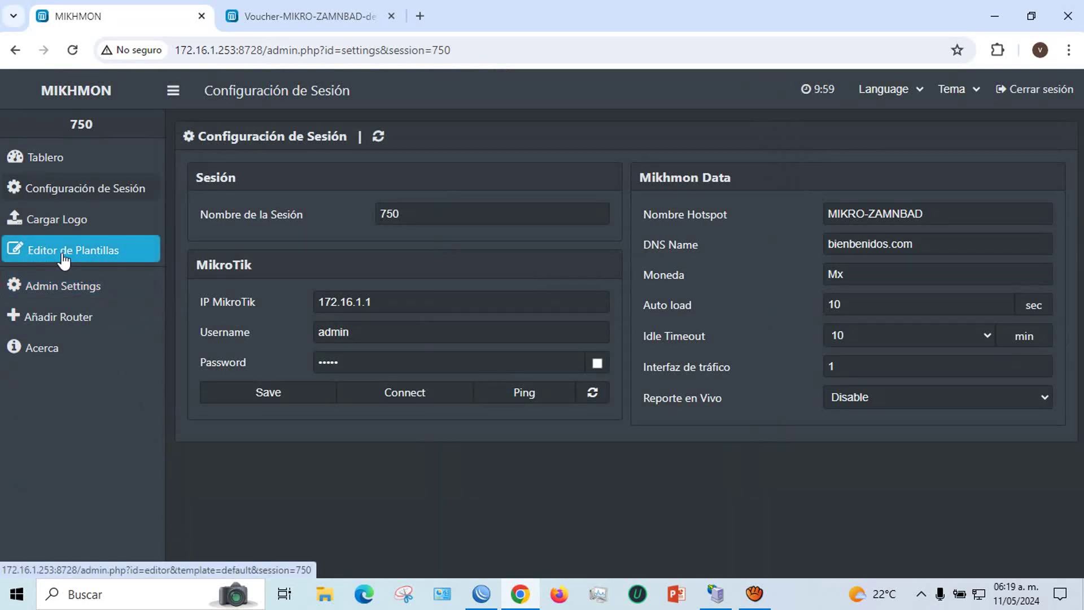
pyautogui.click(64, 255)
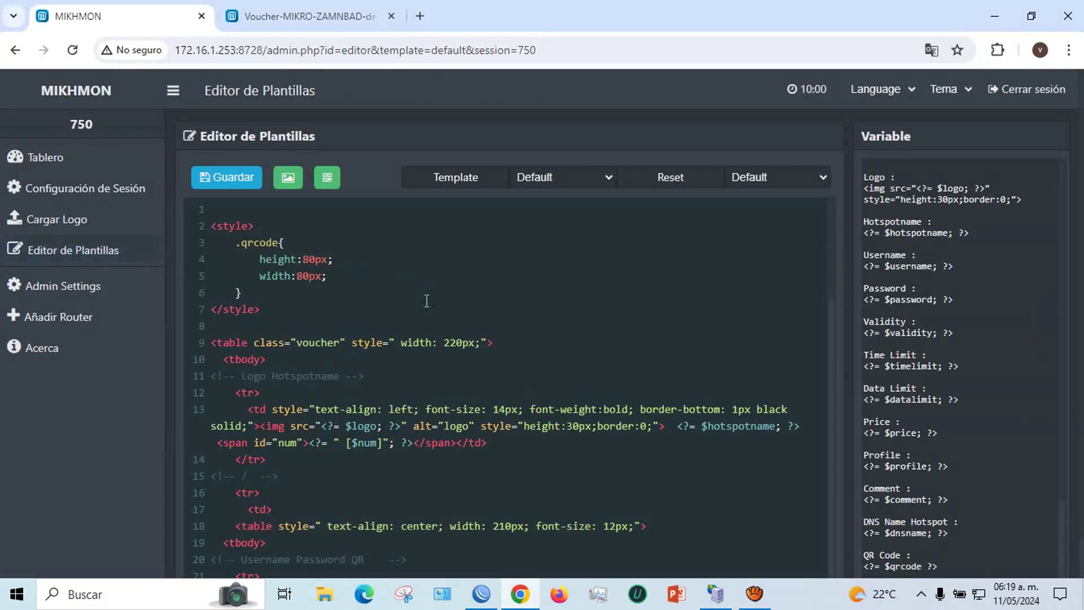
pyautogui.scroll(-7, 429, 307)
pyautogui.scroll(-8, 429, 308)
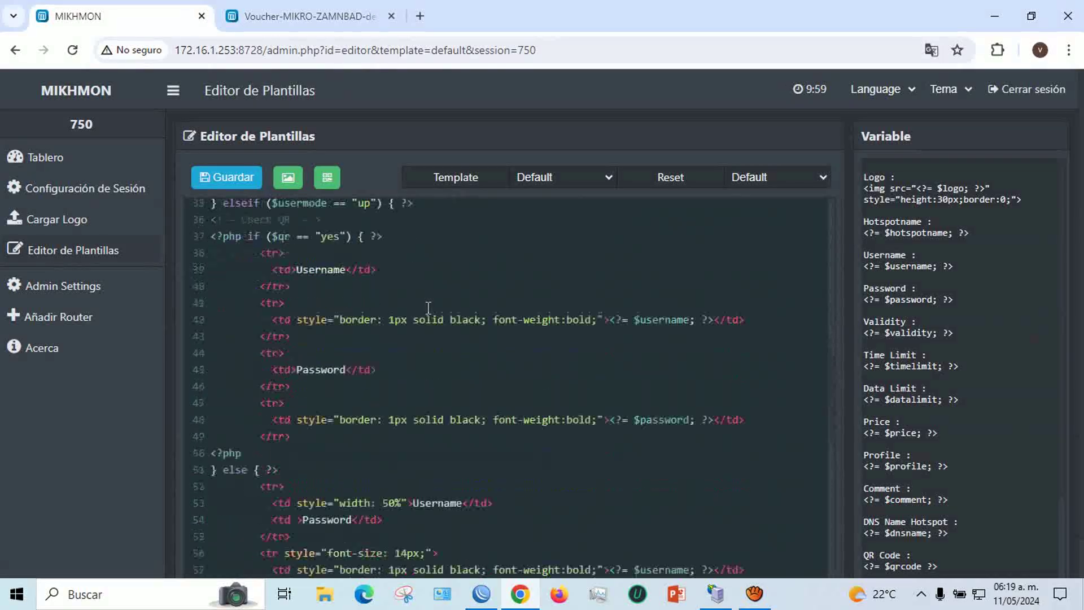
pyautogui.scroll(-8, 428, 307)
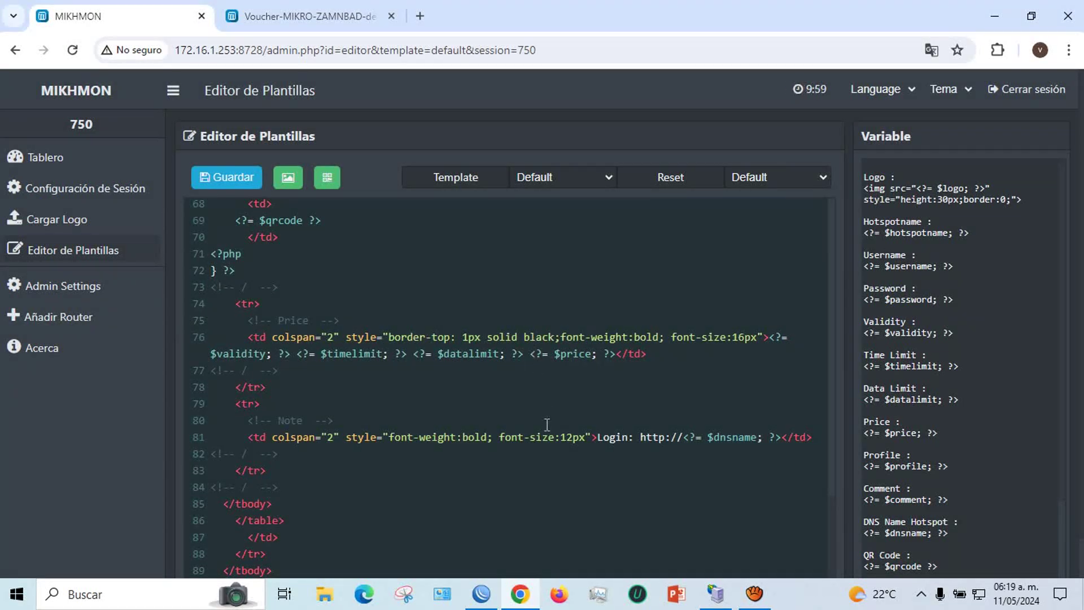
# Step: Delete the time limit and data limit variables from the Price line of the default voucher template and save the template
pyautogui.press('BackSpace')
pyautogui.press('BackSpace')
pyautogui.press('BackSpace')
pyautogui.press('BackSpace')
pyautogui.press('BackSpace')
pyautogui.press('BackSpace')
pyautogui.press('BackSpace')
pyautogui.press('BackSpace')
pyautogui.press('BackSpace')
pyautogui.press('BackSpace')
pyautogui.press('BackSpace')
pyautogui.press('BackSpace')
pyautogui.press('BackSpace')
pyautogui.press('BackSpace')
pyautogui.press('BackSpace')
pyautogui.press('BackSpace')
pyautogui.press('BackSpace')
pyautogui.press('BackSpace')
pyautogui.press('BackSpace')
pyautogui.press('BackSpace')
pyautogui.press('BackSpace')
pyautogui.press('BackSpace')
pyautogui.press('BackSpace')
pyautogui.press('BackSpace')
pyautogui.press('BackSpace')
pyautogui.press('BackSpace')
pyautogui.press('BackSpace')
pyautogui.press('BackSpace')
pyautogui.press('BackSpace')
pyautogui.press('BackSpace')
pyautogui.press('BackSpace')
pyautogui.press('BackSpace')
pyautogui.press('BackSpace')
pyautogui.press('BackSpace')
pyautogui.press('BackSpace')
pyautogui.press('BackSpace')
pyautogui.press('BackSpace')
pyautogui.press('BackSpace')
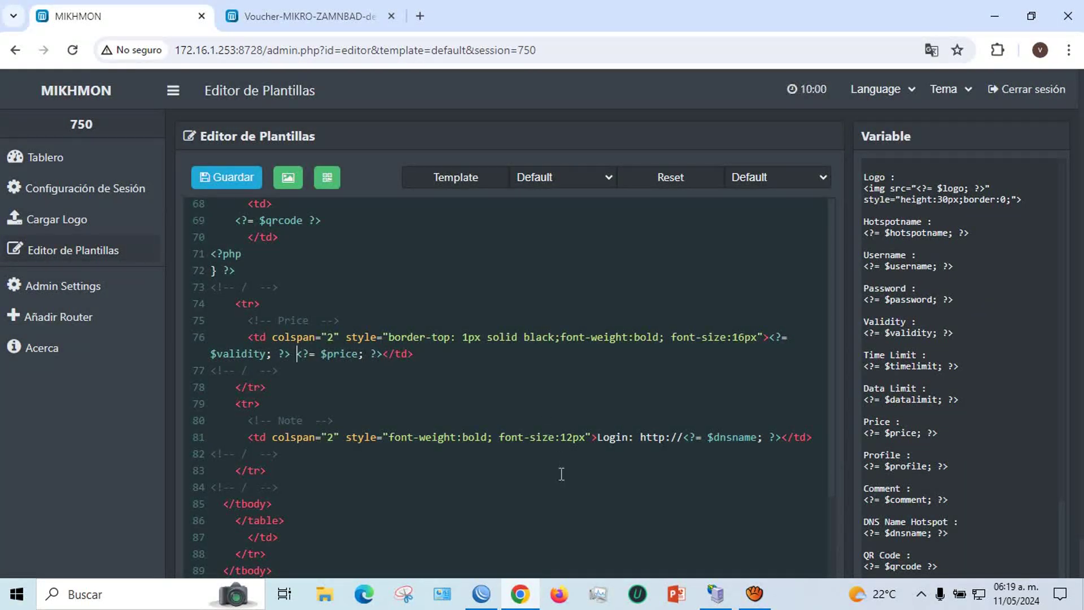
pyautogui.click(227, 180)
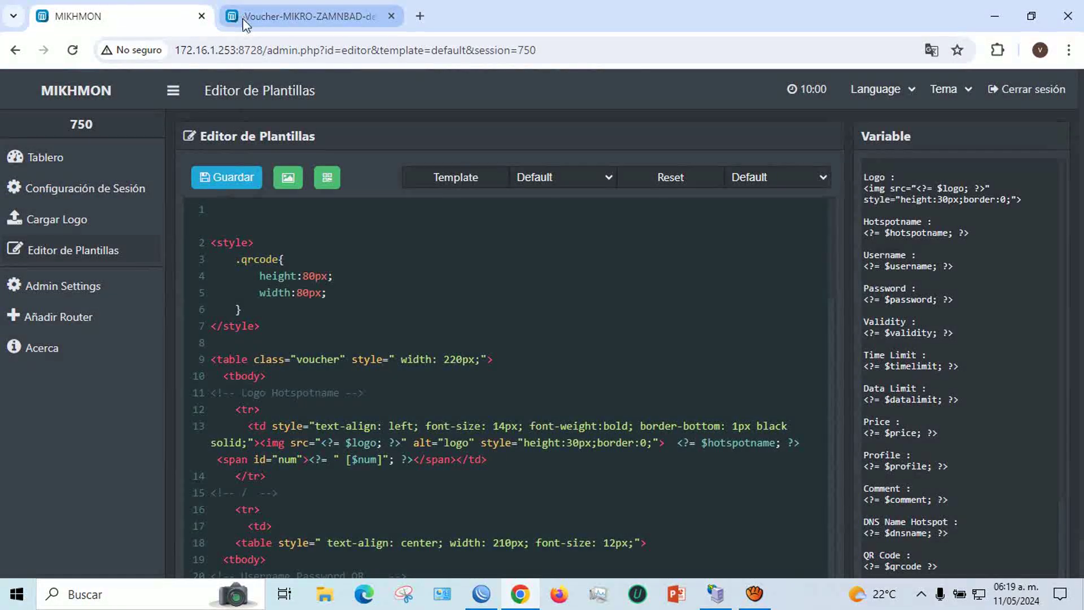
# Step: Close the outdated voucher sheet, switch to WinBox and remove all entries from the hotspot user list
pyautogui.click(391, 16)
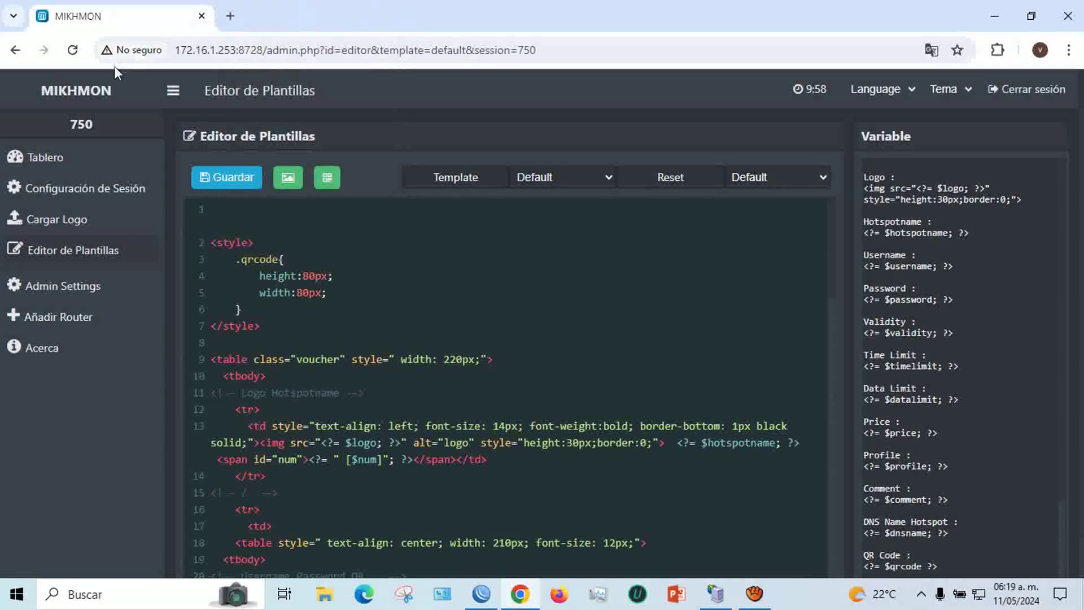
pyautogui.click(70, 152)
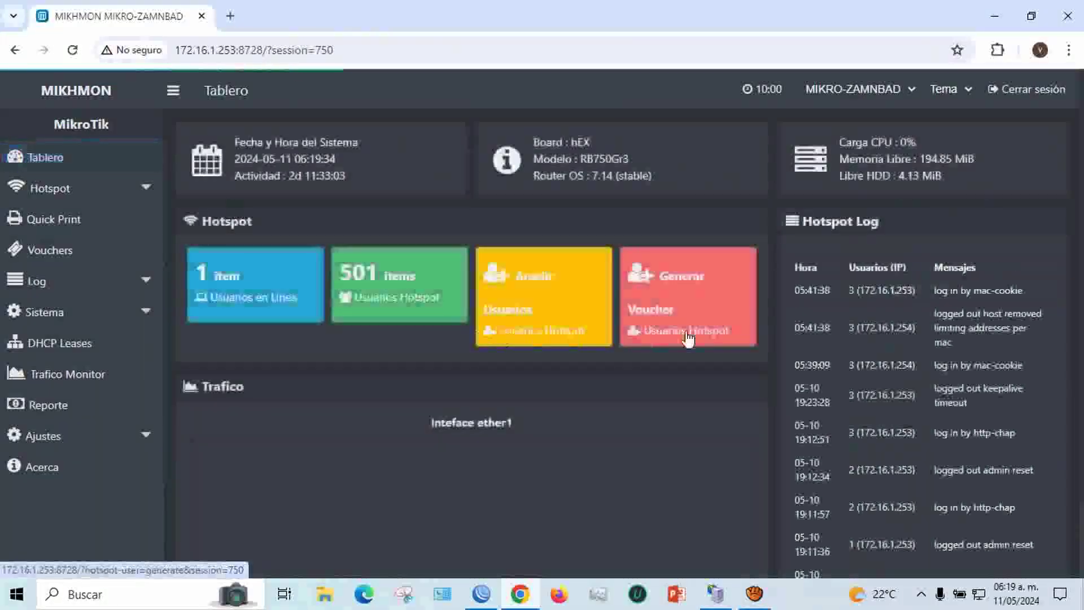
pyautogui.click(480, 594)
pyautogui.rightClick(183, 199)
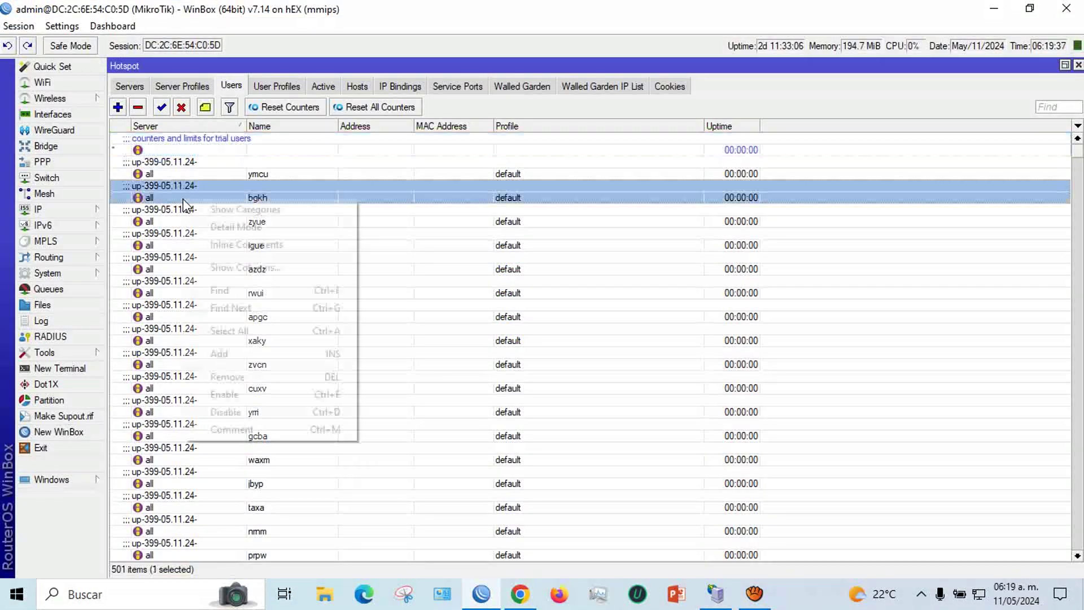
pyautogui.click(229, 330)
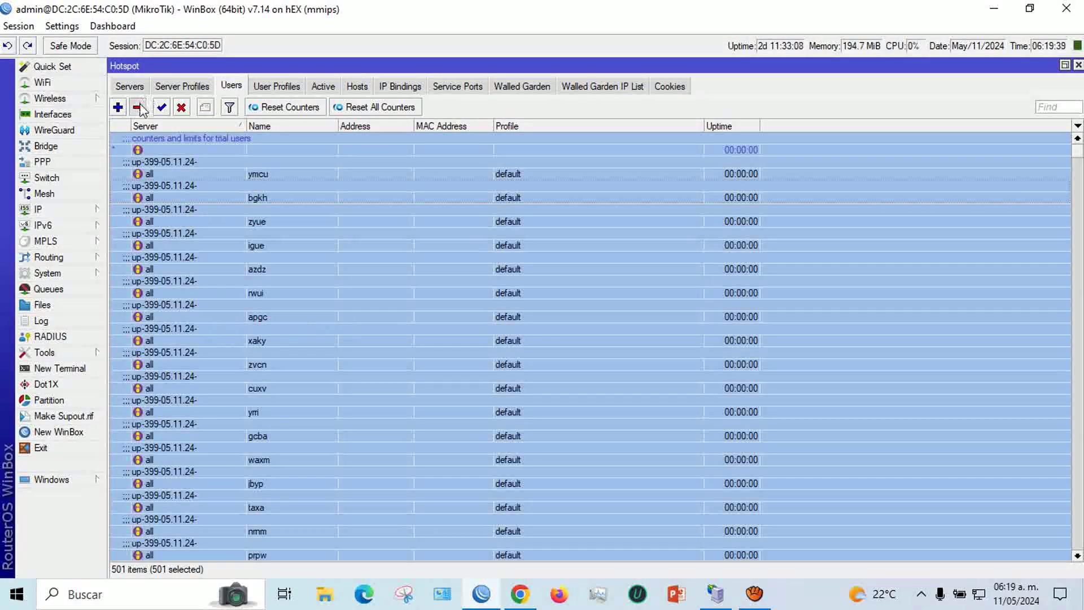
pyautogui.click(138, 108)
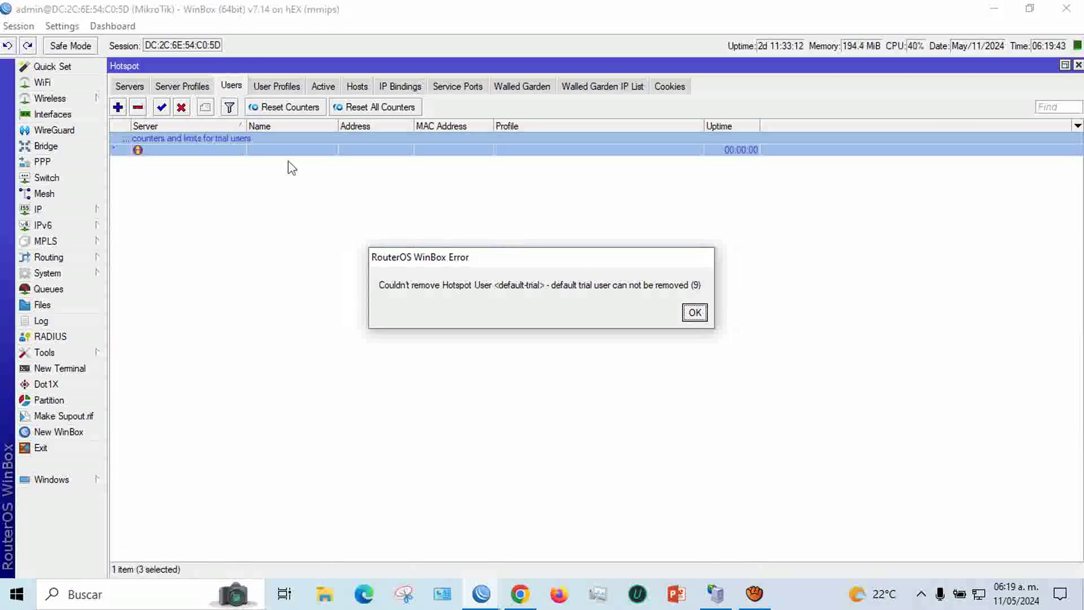
pyautogui.click(693, 312)
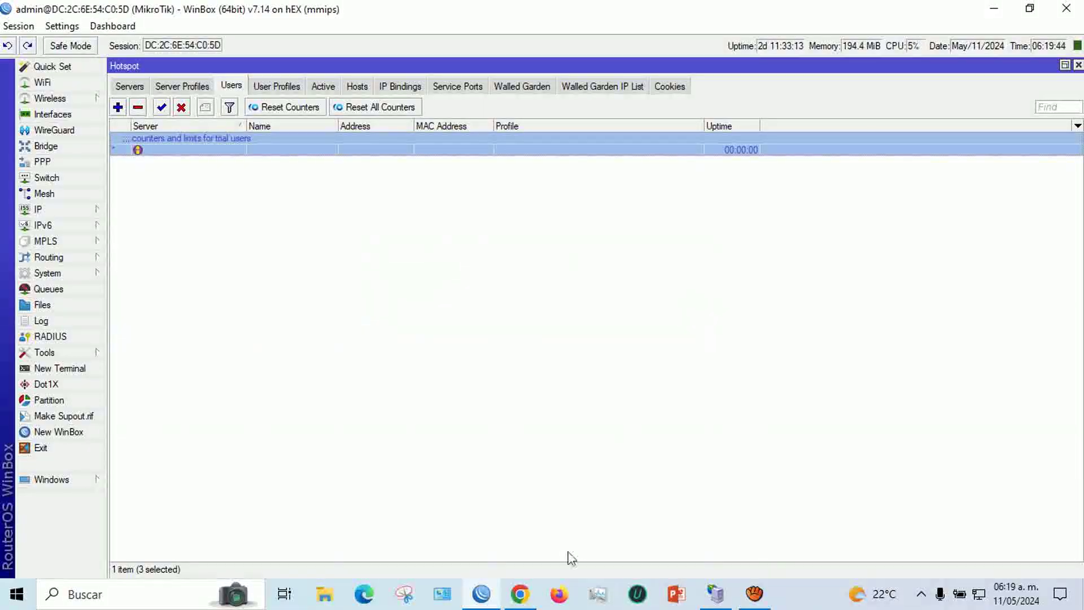
# Step: Generate 500 vouchers in MIKHMON with the default profile and a 10h time limit, and check them in WinBox's user list
pyautogui.click(519, 593)
pyautogui.click(649, 309)
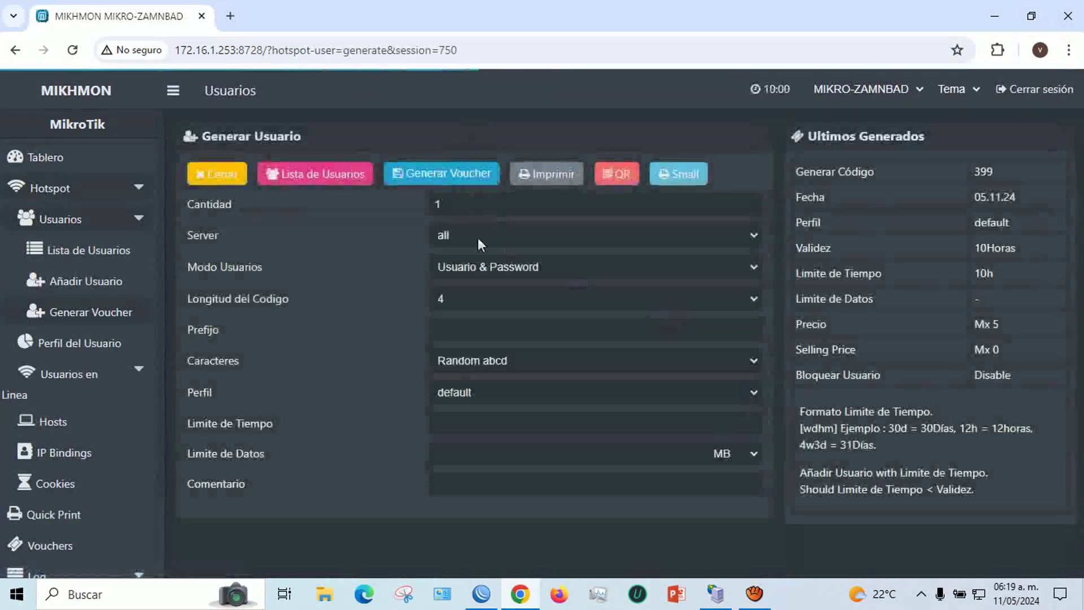
pyautogui.moveTo(449, 205); pyautogui.dragTo(434, 202)
pyautogui.write('500')
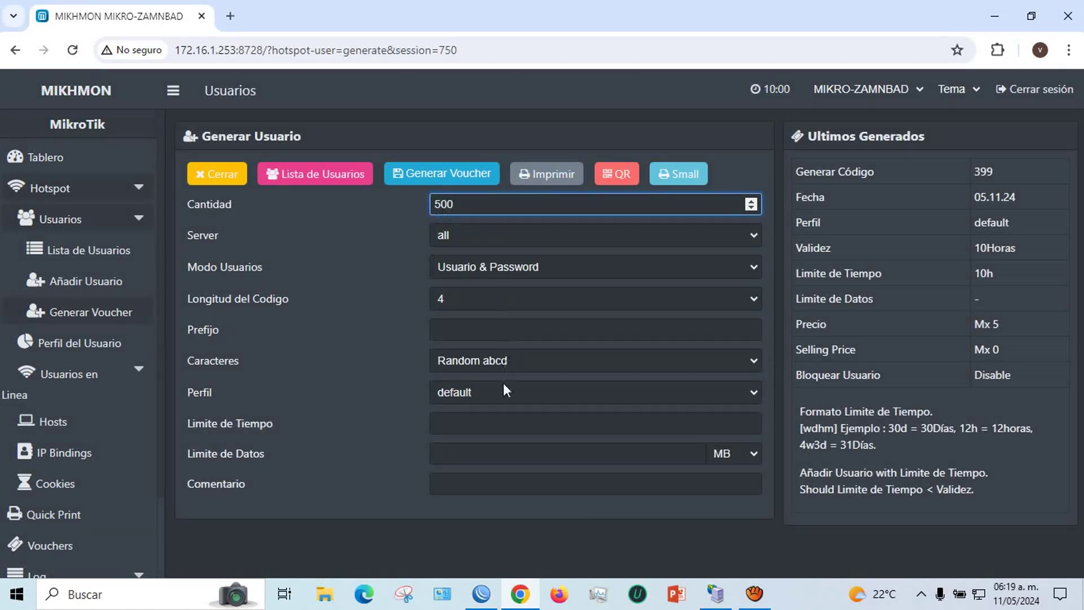
pyautogui.click(483, 424)
pyautogui.write('10h')
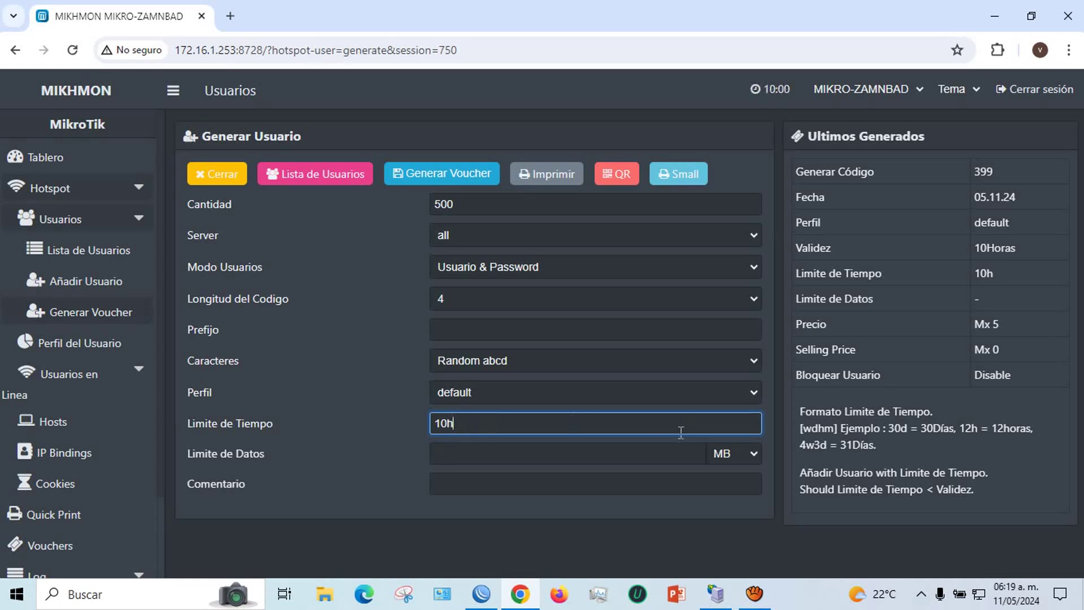
pyautogui.click(426, 176)
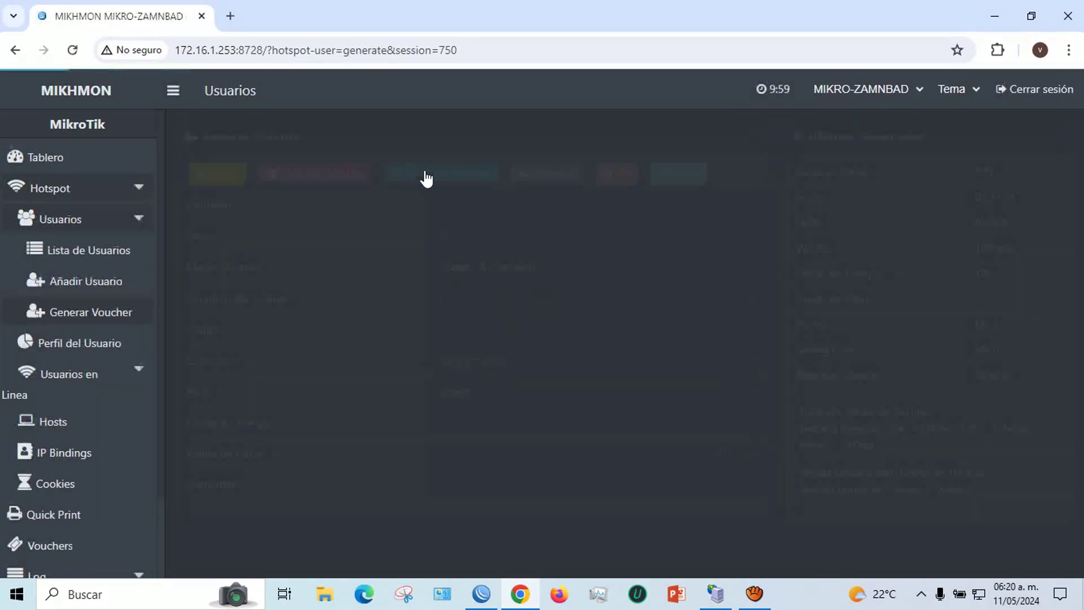
pyautogui.hotkey('alt', 'Tab')
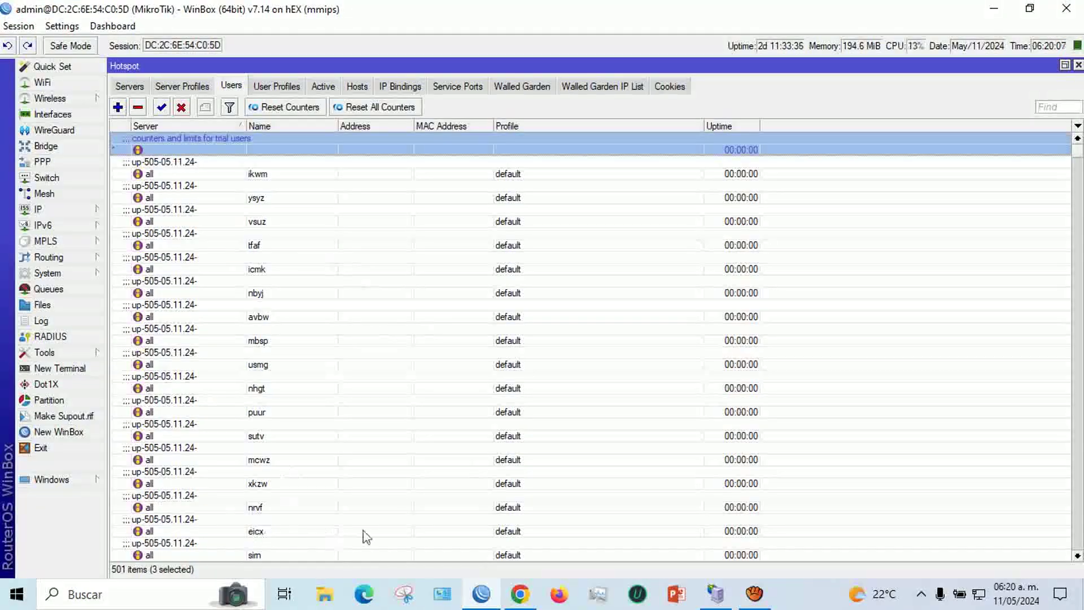
# Step: Open the printable sheet of the 10-hour vouchers in MIKHMON, inspect the first voucher's validity and price text, and close the sheet
pyautogui.click(520, 594)
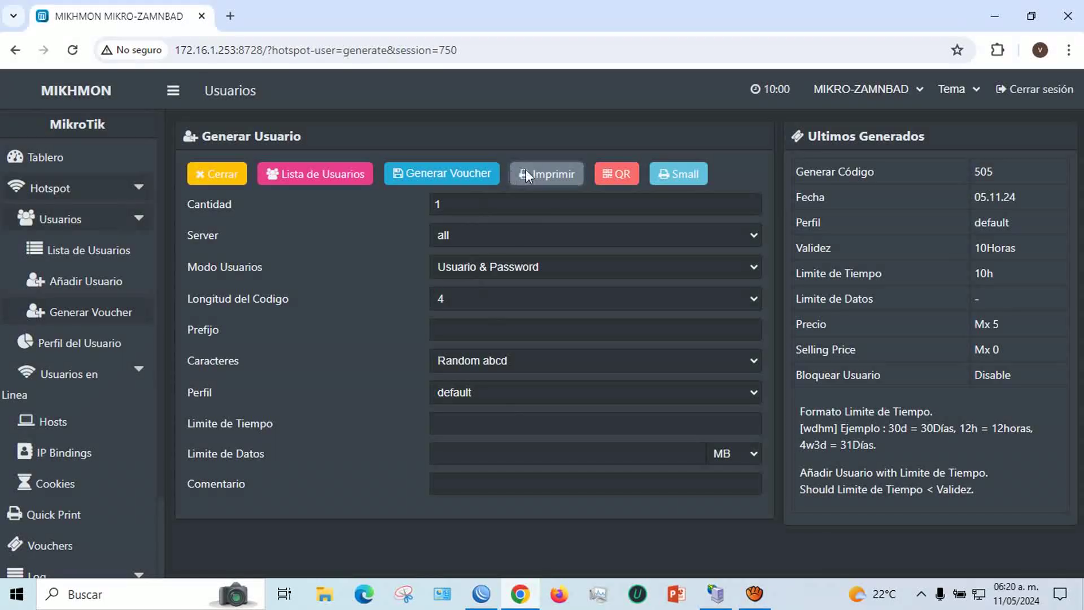
pyautogui.click(540, 176)
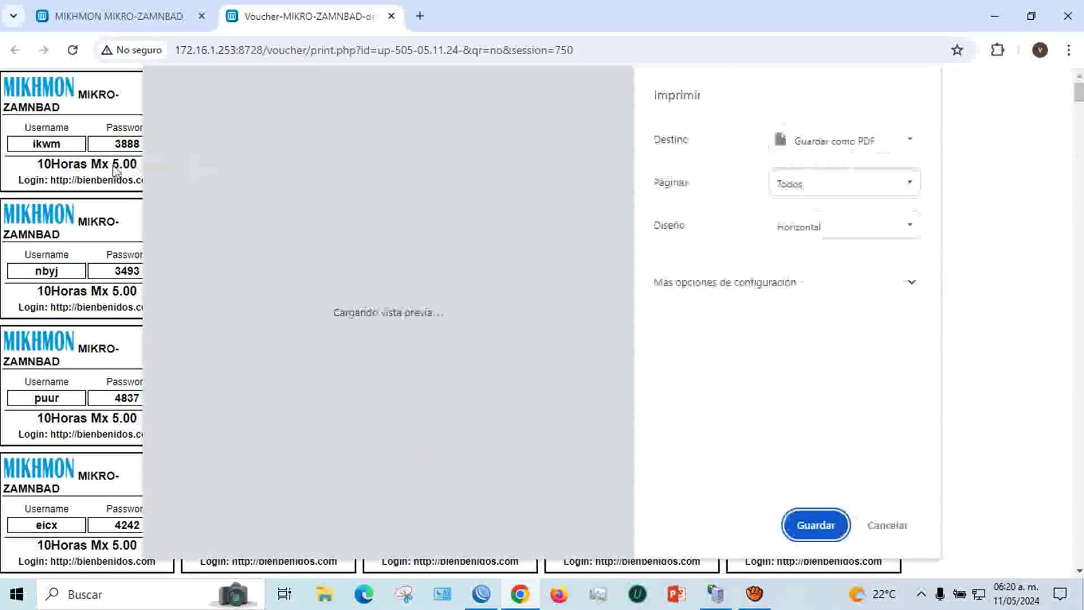
pyautogui.click(886, 525)
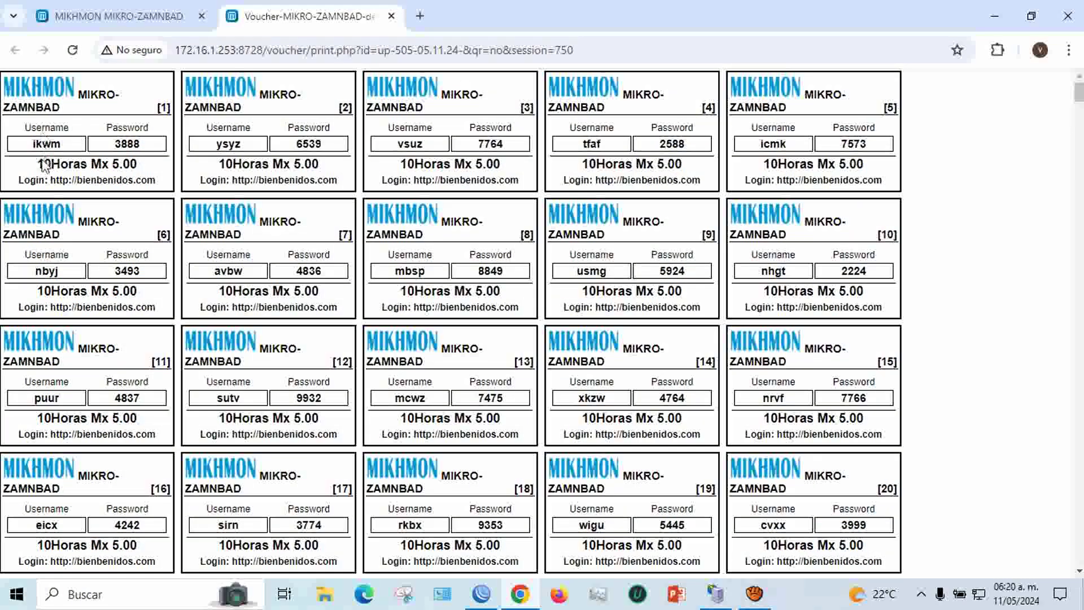
pyautogui.moveTo(40, 162); pyautogui.dragTo(148, 172)
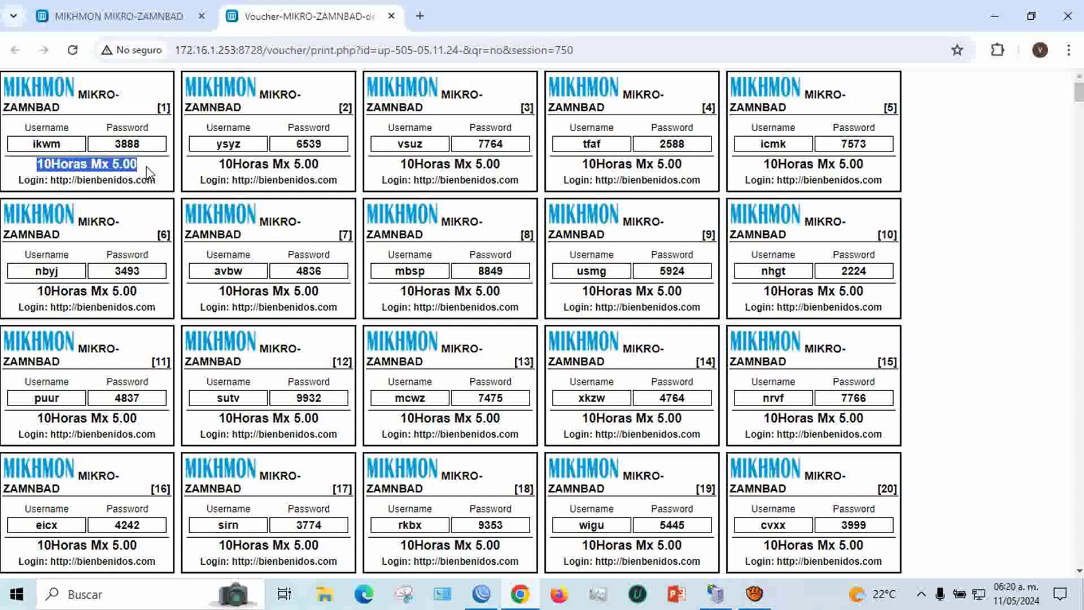
pyautogui.click(391, 16)
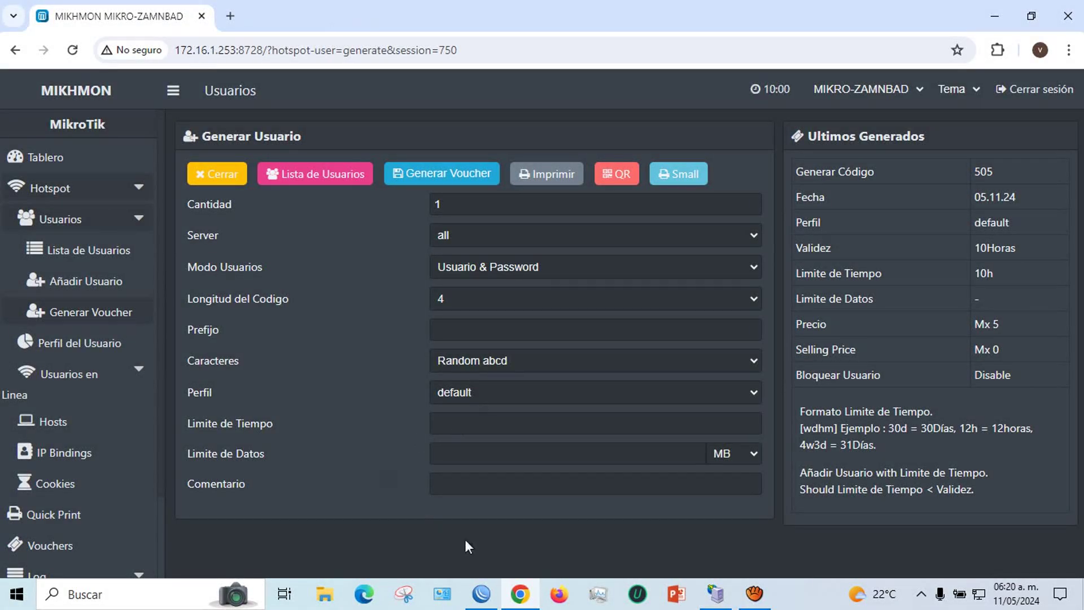
# Step: Open the default user profile's login script in WinBox and set the price to 20.00
pyautogui.click(482, 595)
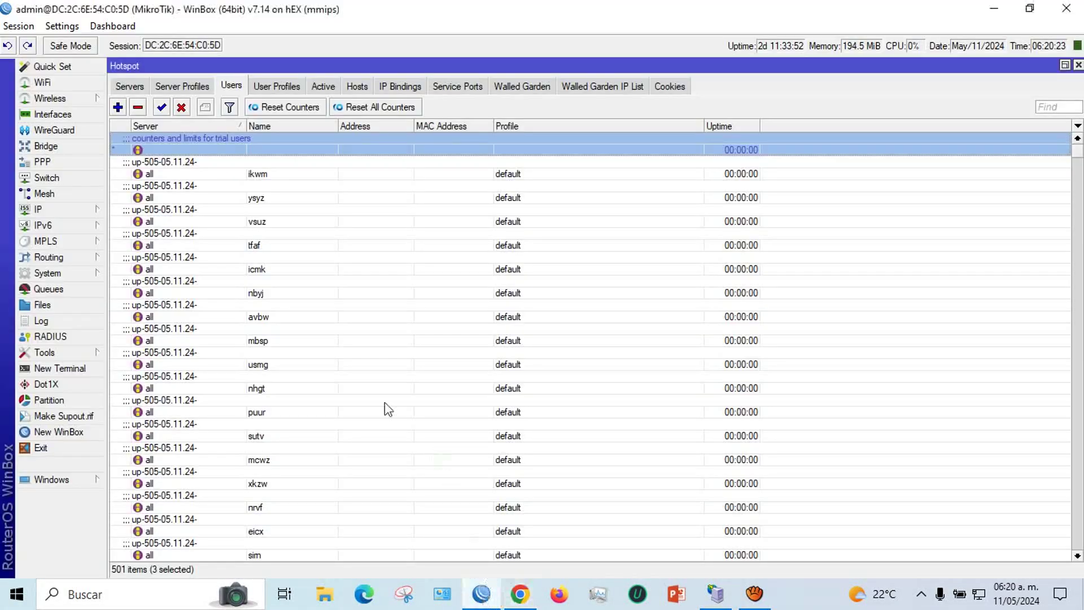
pyautogui.click(275, 87)
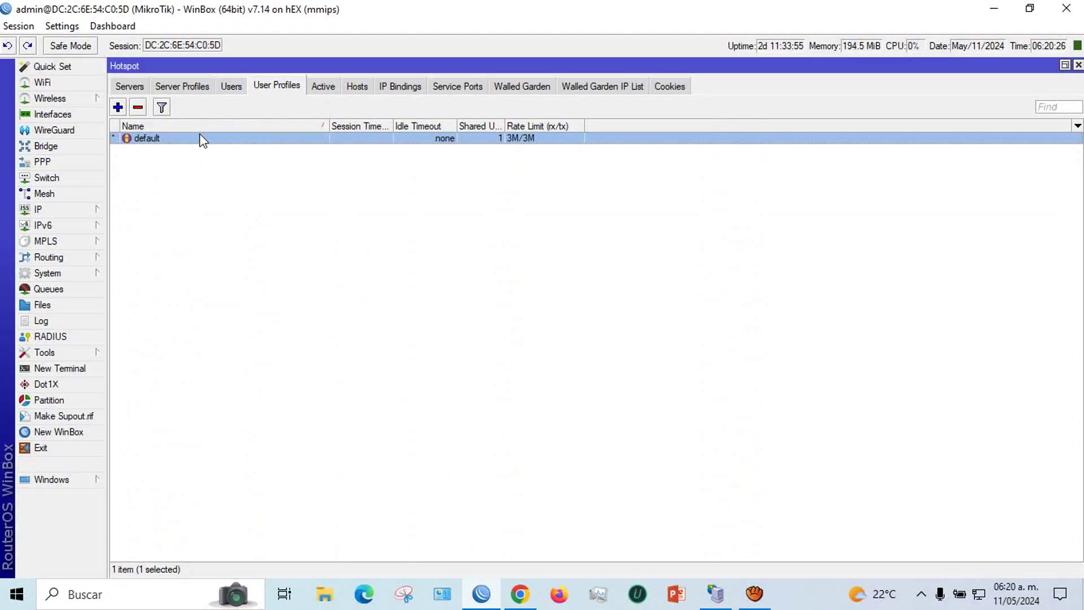
pyautogui.doubleClick(203, 140)
pyautogui.click(205, 142)
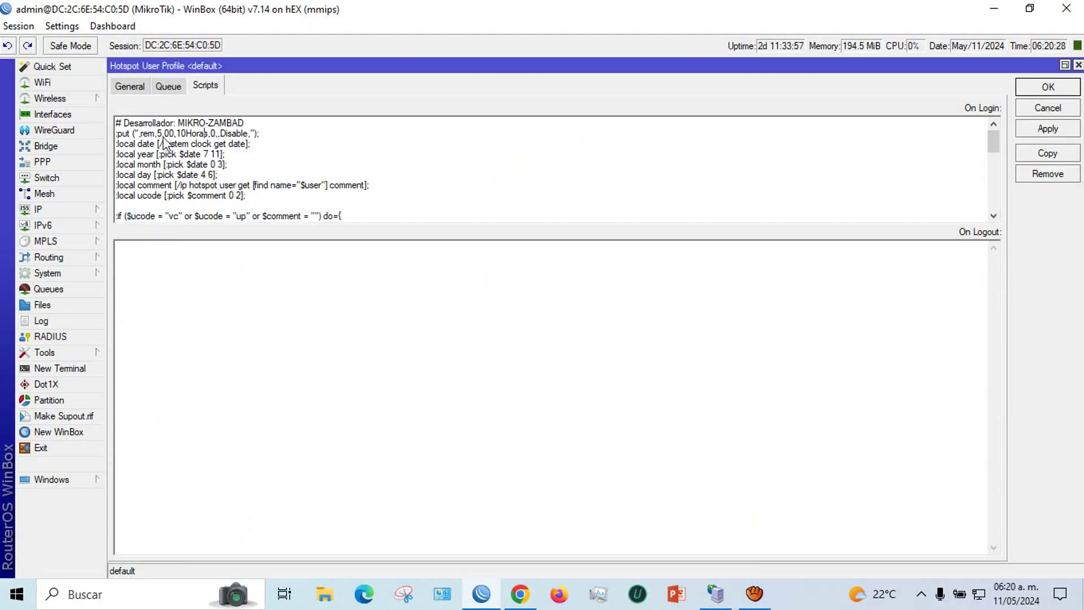
pyautogui.moveTo(160, 136); pyautogui.dragTo(157, 135)
pyautogui.write('10,')
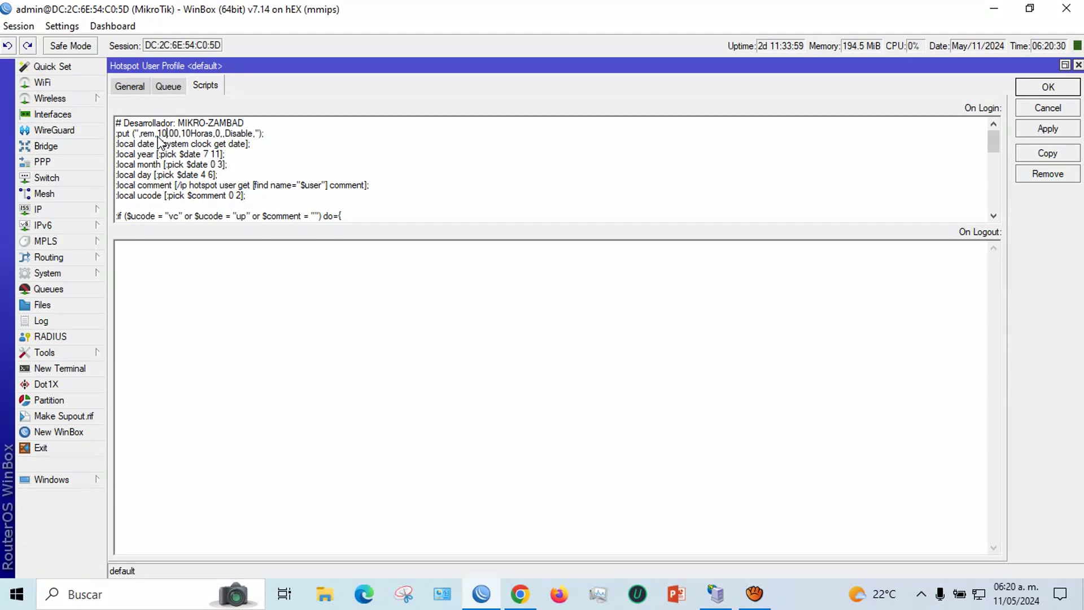
pyautogui.moveTo(192, 134); pyautogui.dragTo(159, 136)
pyautogui.write('20.')
# Step: Set the validity text in the login script to 7Dias and save the default user profile
pyautogui.moveTo(190, 134); pyautogui.dragTo(184, 134)
pyautogui.write('7')
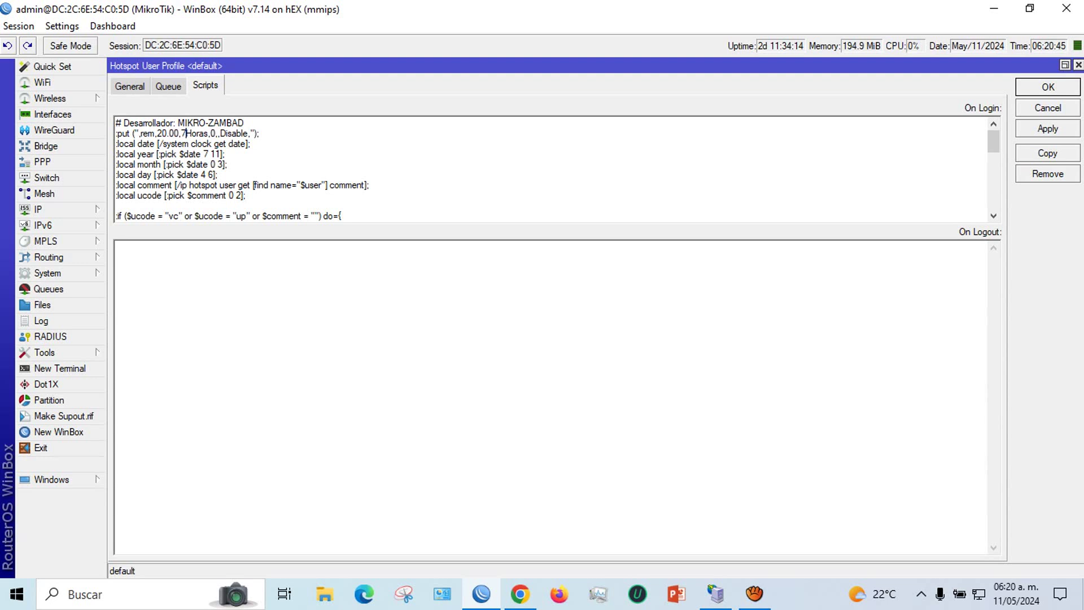
pyautogui.write('d')
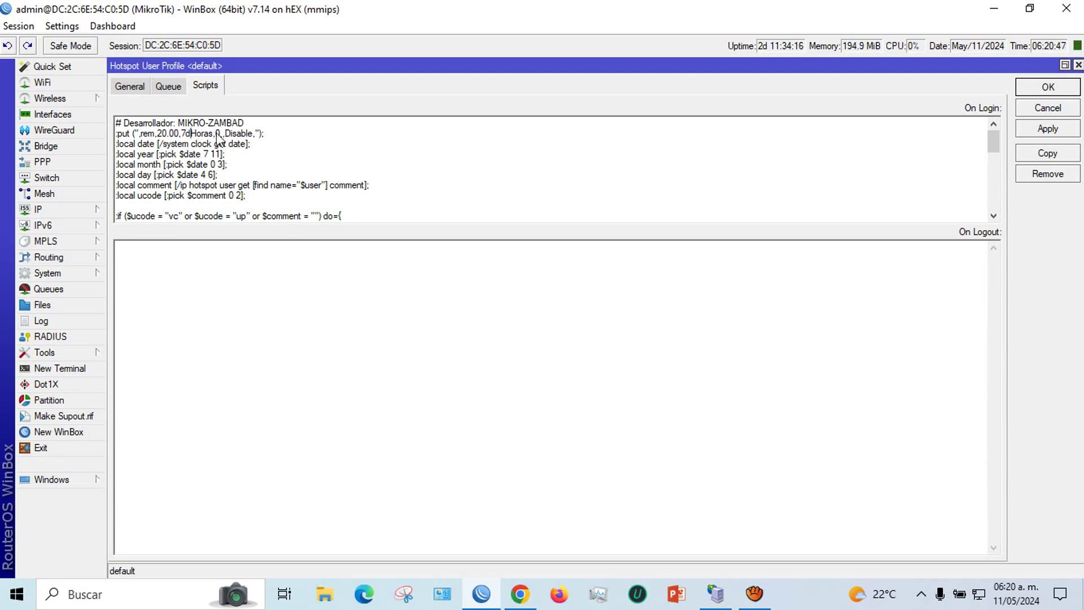
pyautogui.moveTo(214, 134); pyautogui.dragTo(186, 134)
pyautogui.write('Dia')
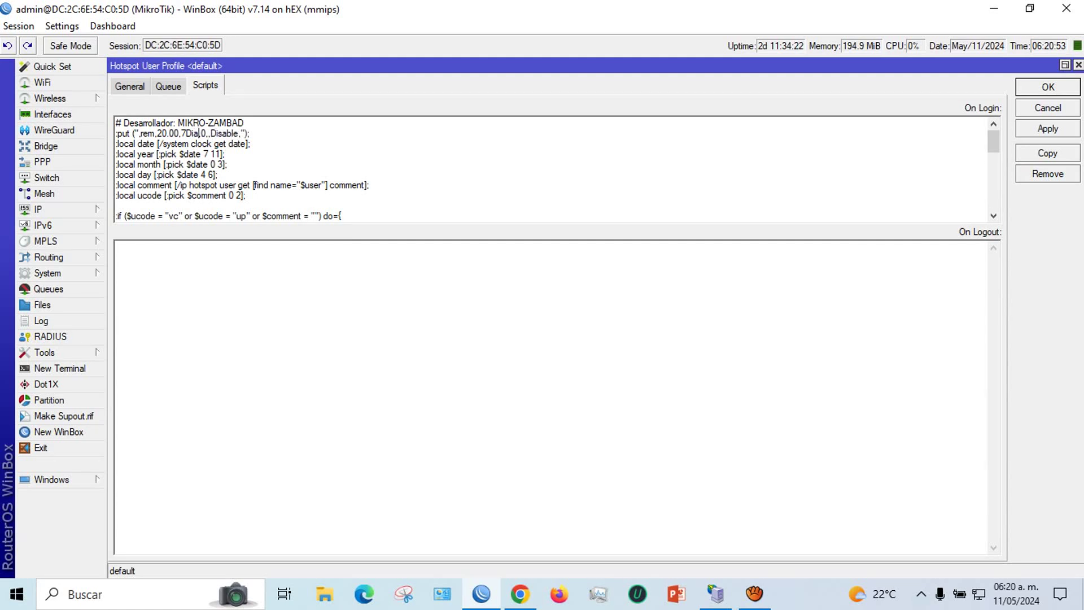
pyautogui.write('s')
pyautogui.click(1033, 90)
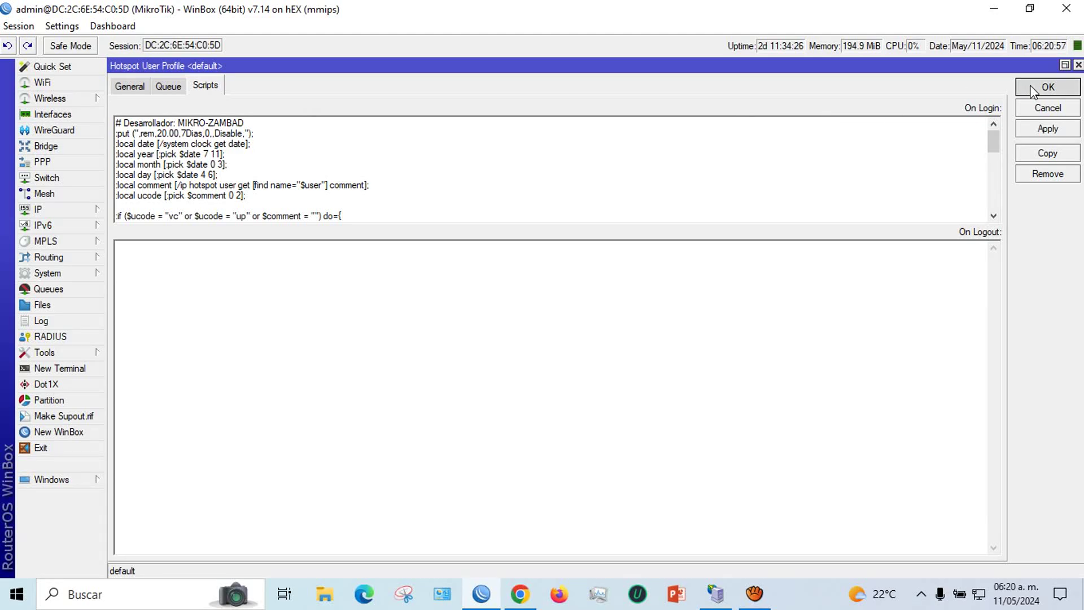
# Step: Generate 500 more vouchers in MIKHMON with a 7d time limit and check them in WinBox's hotspot user list
pyautogui.click(230, 85)
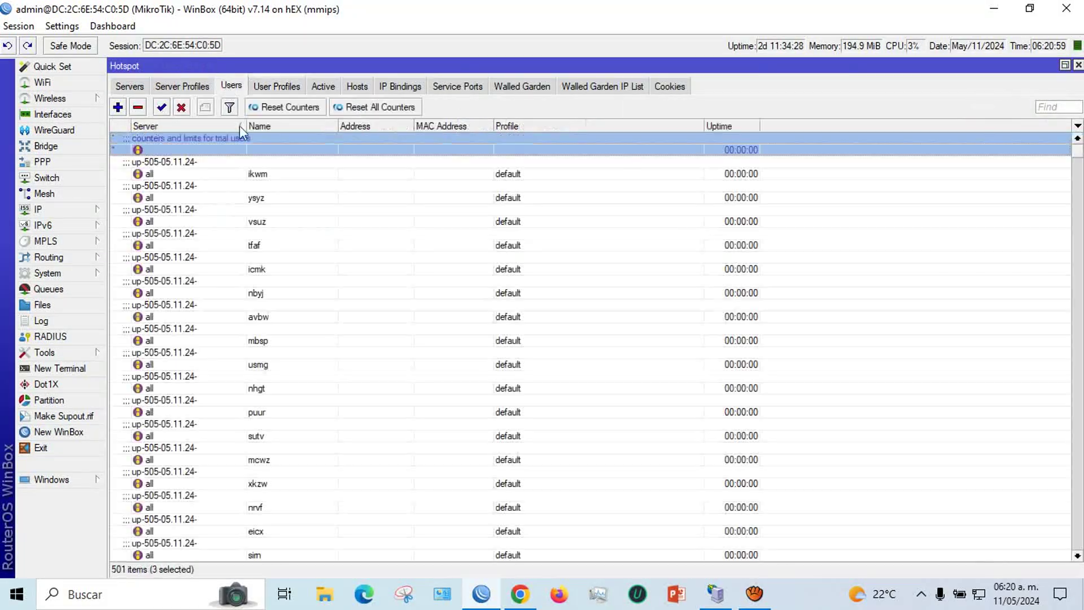
pyautogui.click(519, 593)
pyautogui.click(460, 205)
pyautogui.moveTo(460, 204); pyautogui.dragTo(431, 201)
pyautogui.write('500')
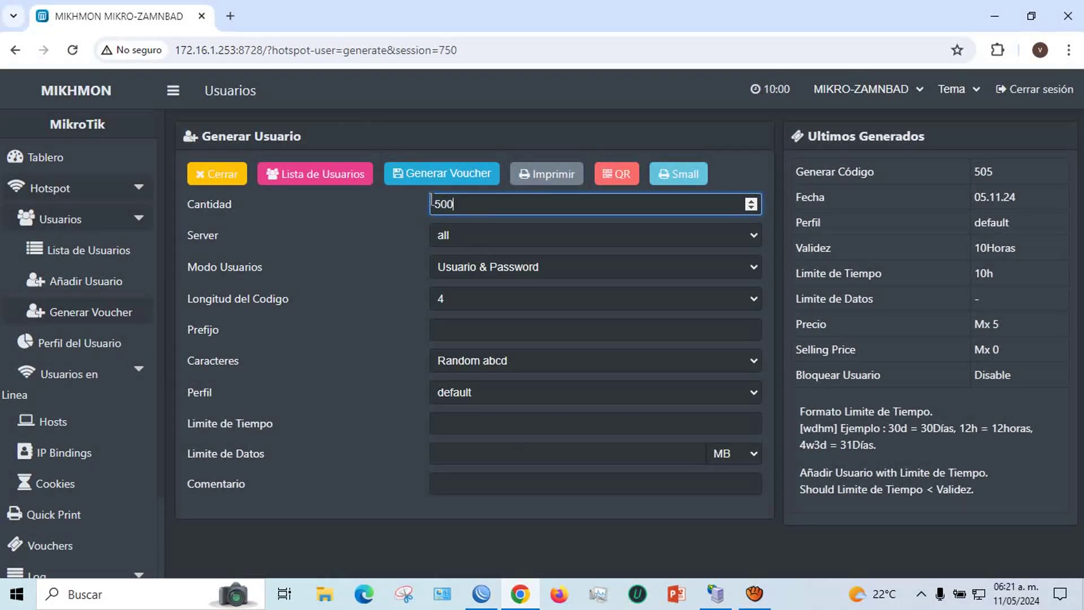
pyautogui.click(477, 415)
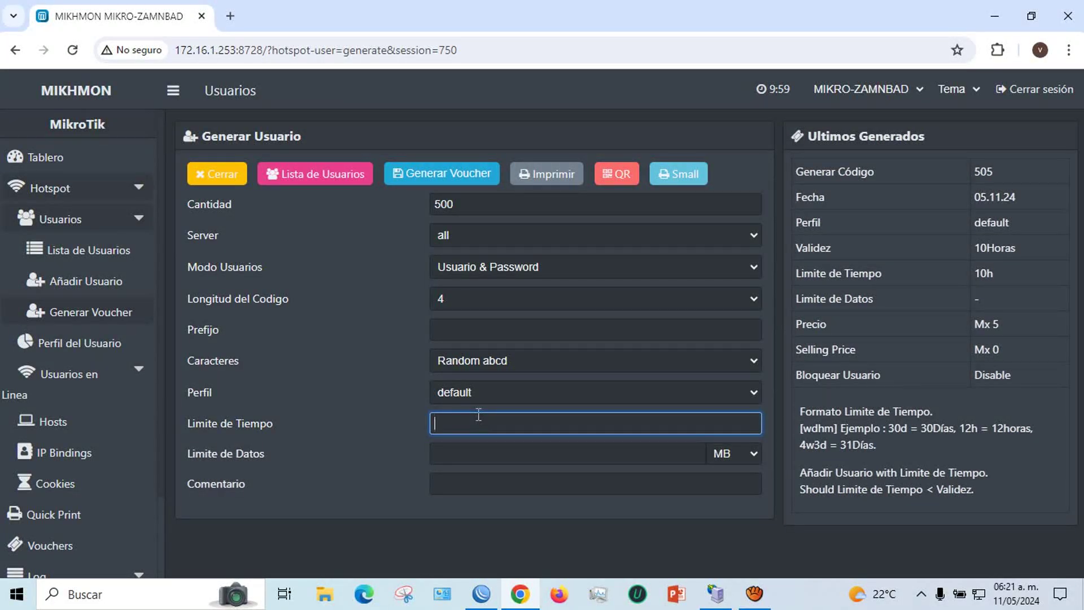
pyautogui.write('7d')
pyautogui.click(456, 179)
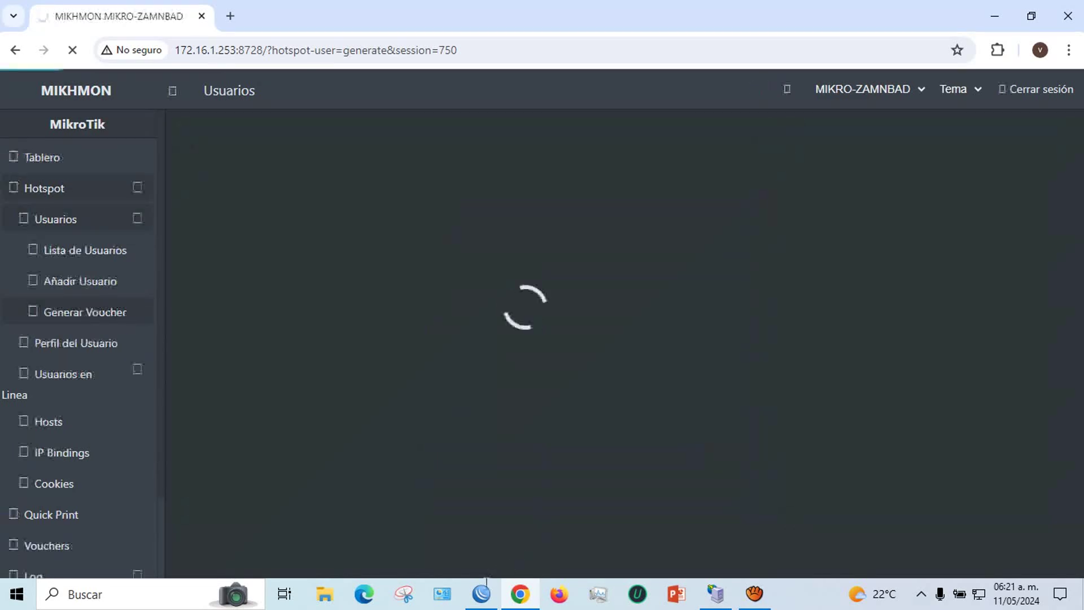
pyautogui.click(479, 605)
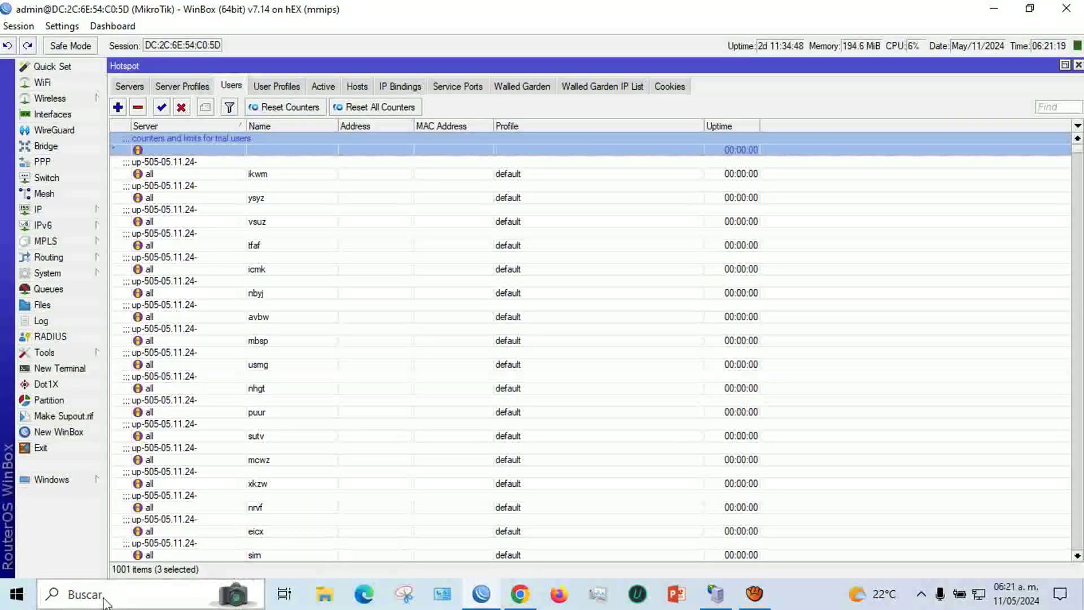
# Step: Open the printable sheet of the 7-day vouchers in MIKHMON, dismiss the print dialog and highlight the first voucher's validity and price
pyautogui.click(520, 594)
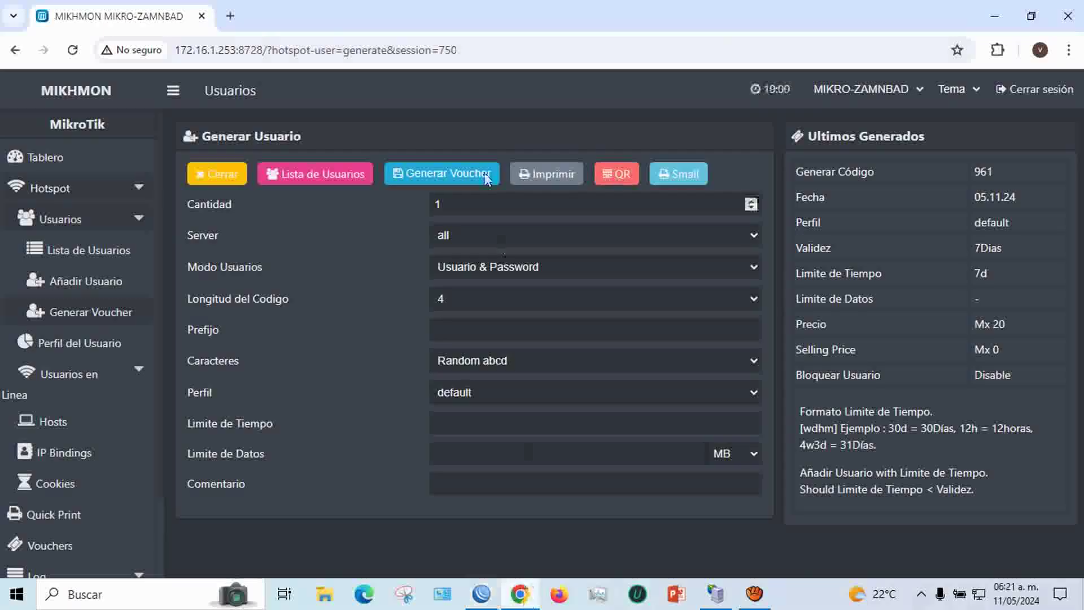
pyautogui.click(537, 179)
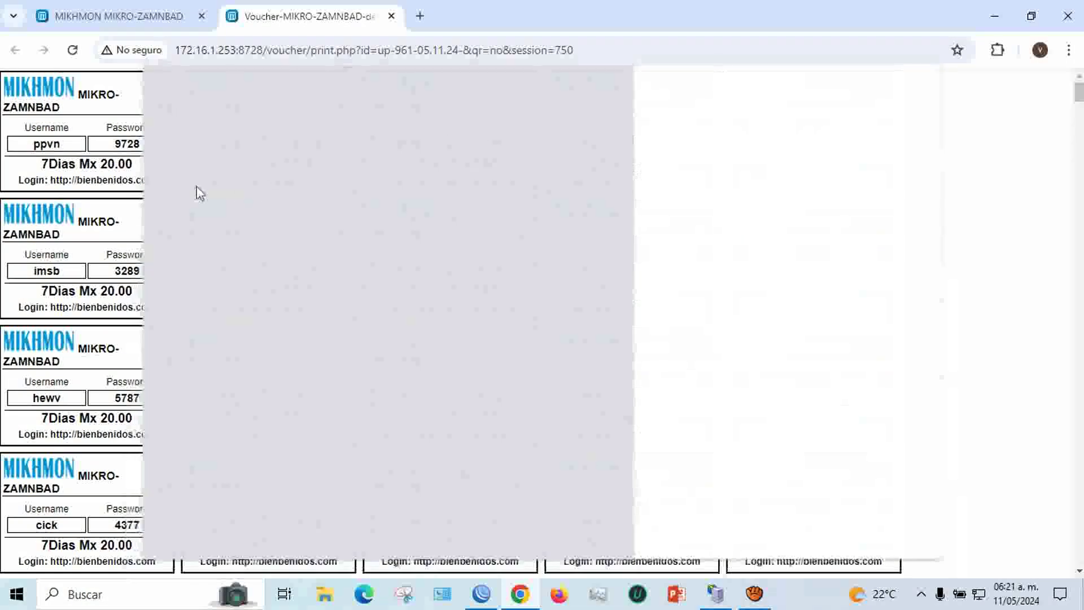
pyautogui.click(872, 522)
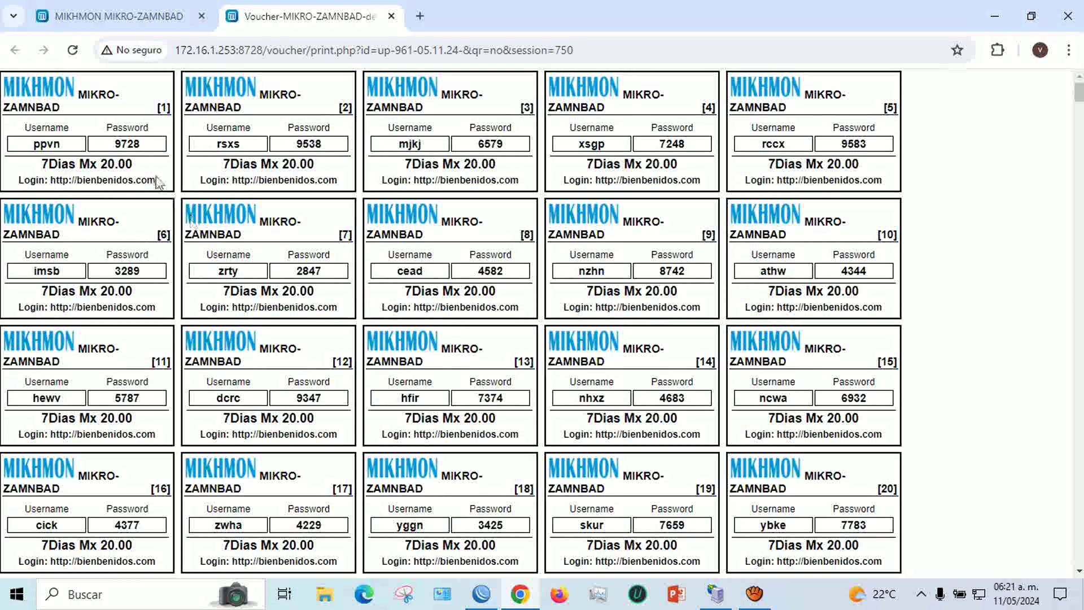
pyautogui.moveTo(42, 163); pyautogui.dragTo(133, 165)
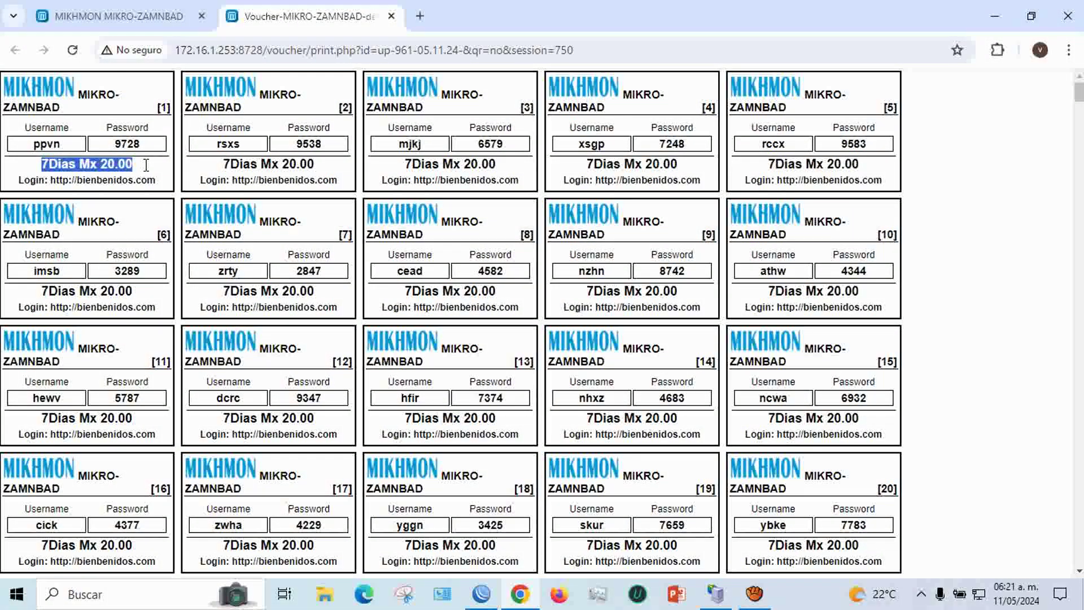
# Step: Copy the default hotspot user profile in WinBox to a new profile named 7Dias and save it
pyautogui.click(481, 594)
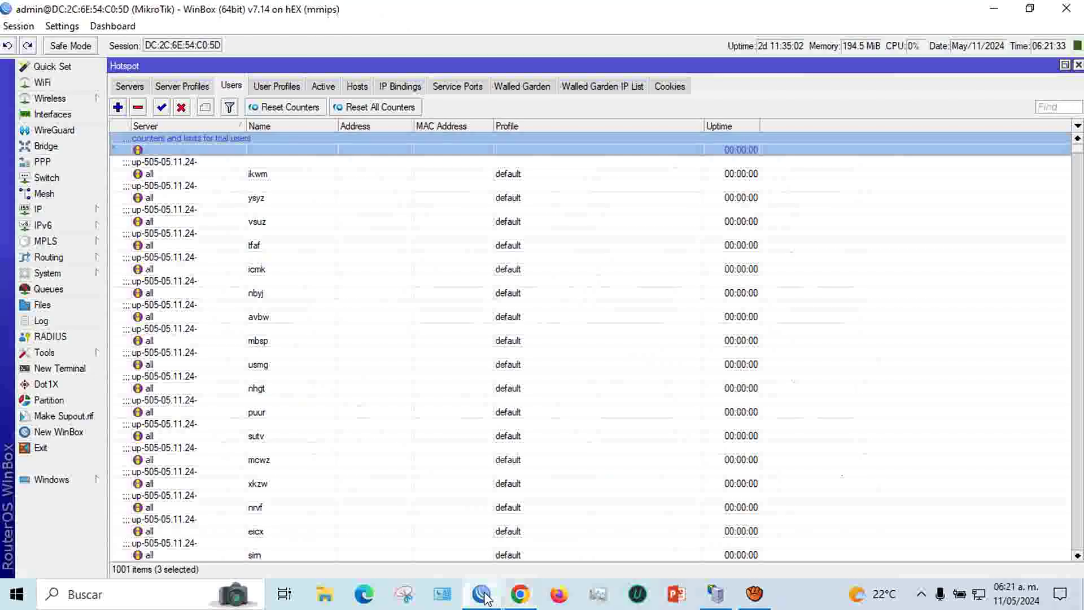
pyautogui.click(277, 86)
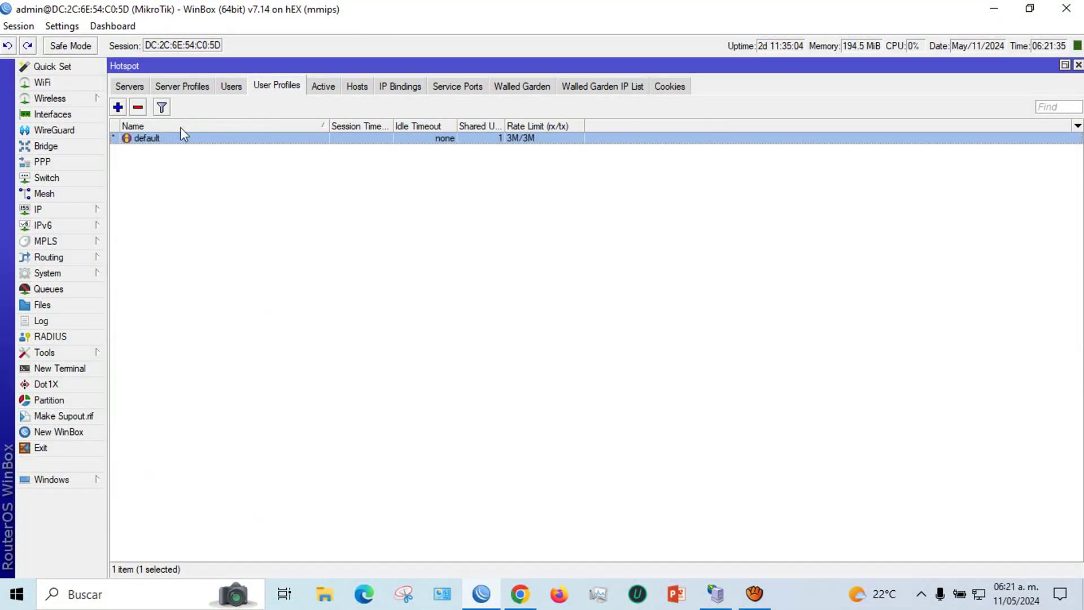
pyautogui.doubleClick(147, 139)
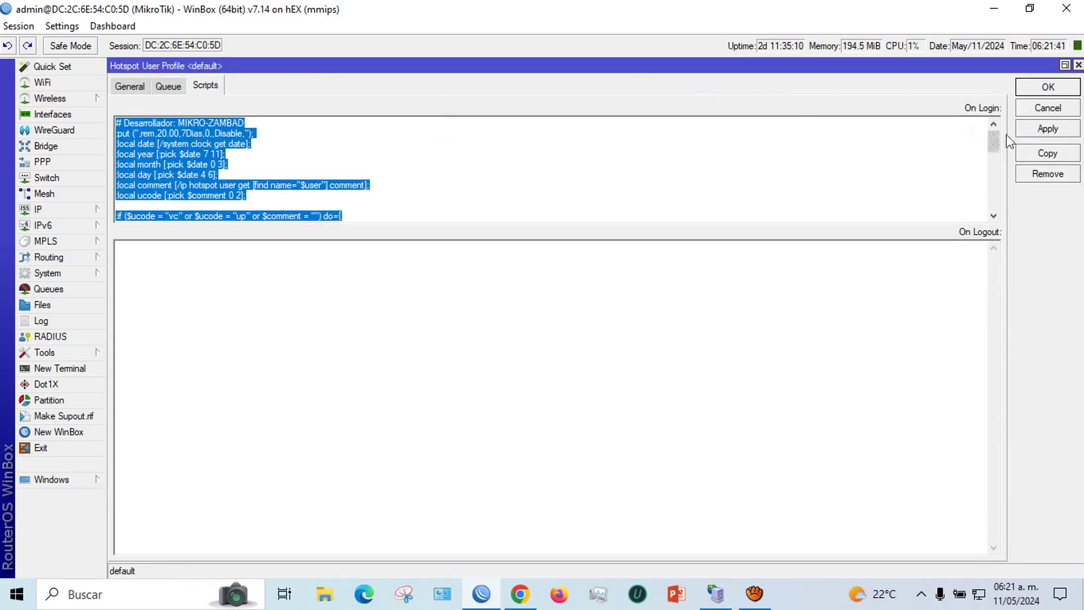
pyautogui.click(1047, 153)
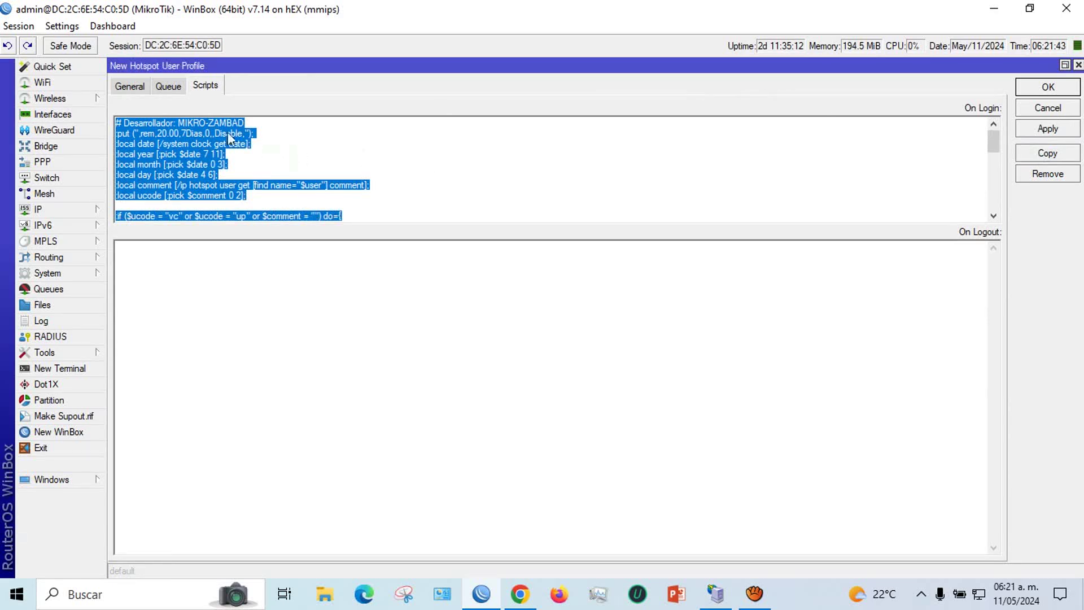
pyautogui.click(136, 86)
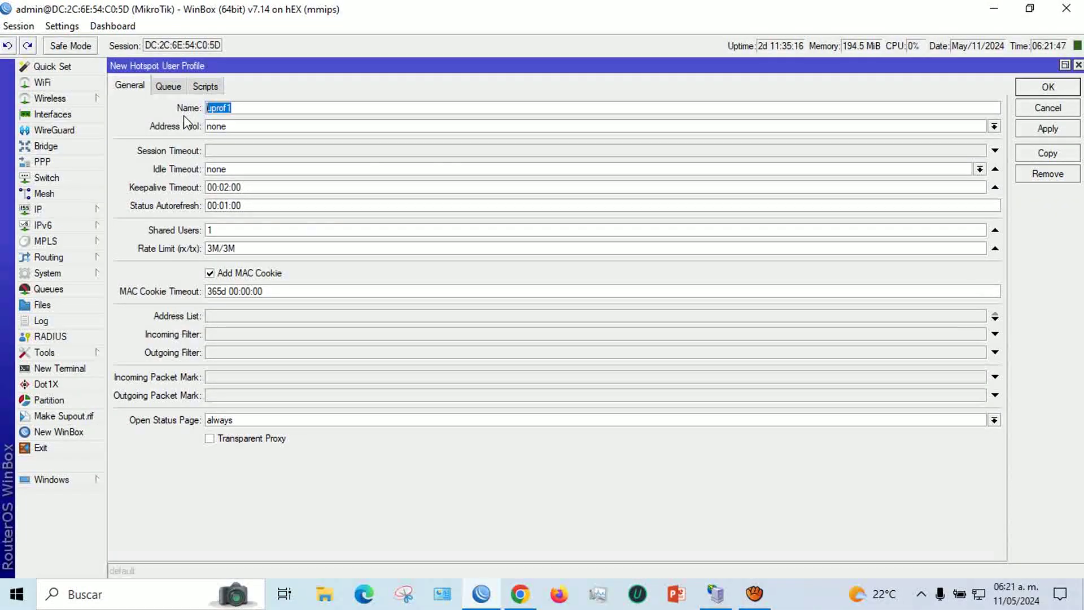
pyautogui.write('7Dias')
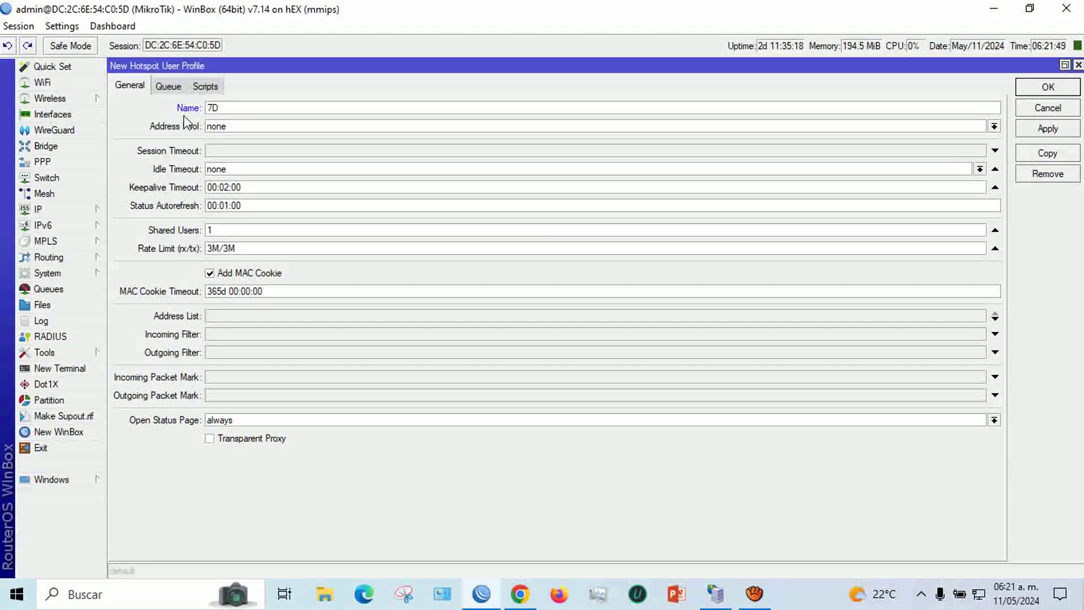
pyautogui.click(204, 85)
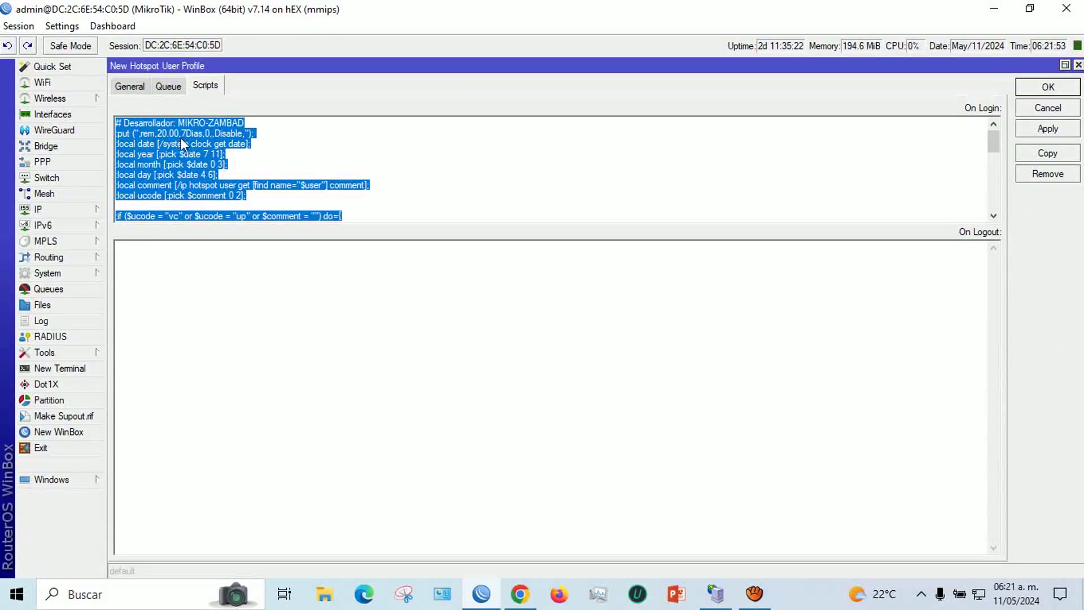
pyautogui.click(1026, 88)
pyautogui.click(1027, 88)
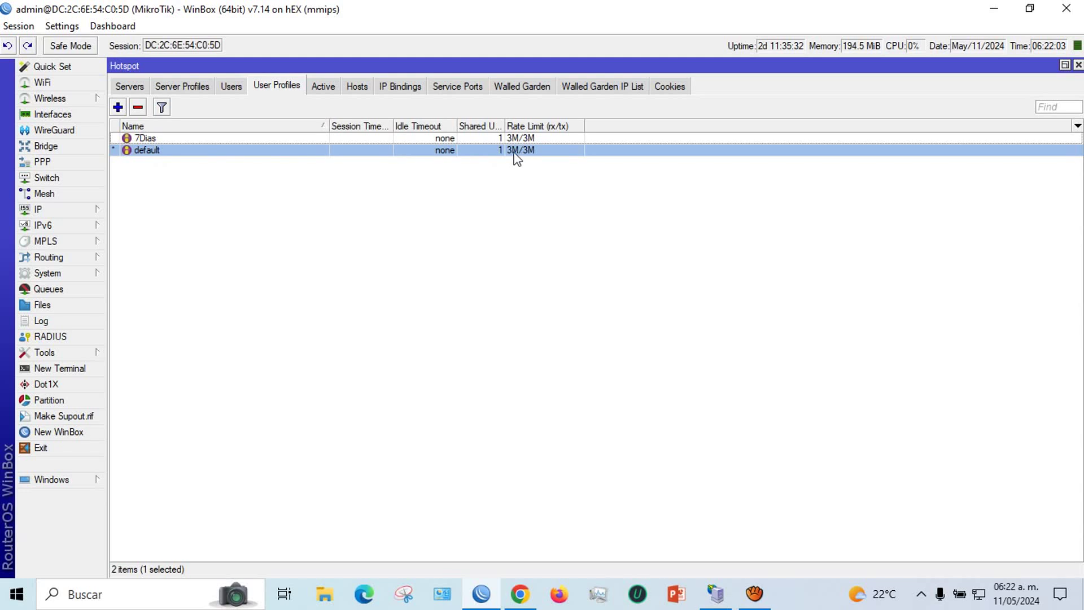
# Step: View the default profile's login script, close it and delete the 7Dias user profile
pyautogui.doubleClick(184, 150)
pyautogui.click(273, 184)
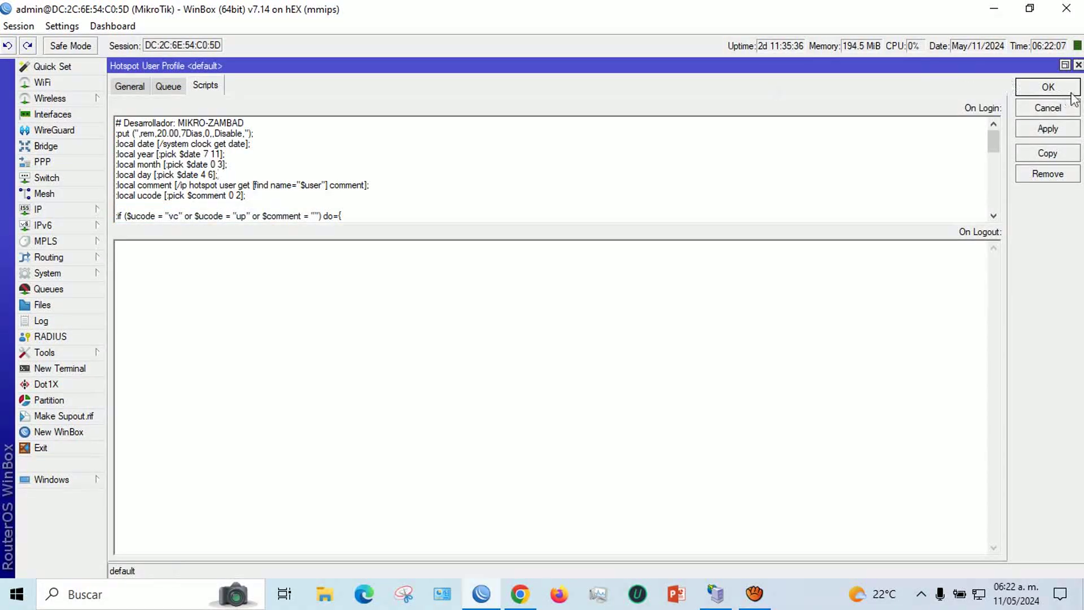
pyautogui.click(1078, 65)
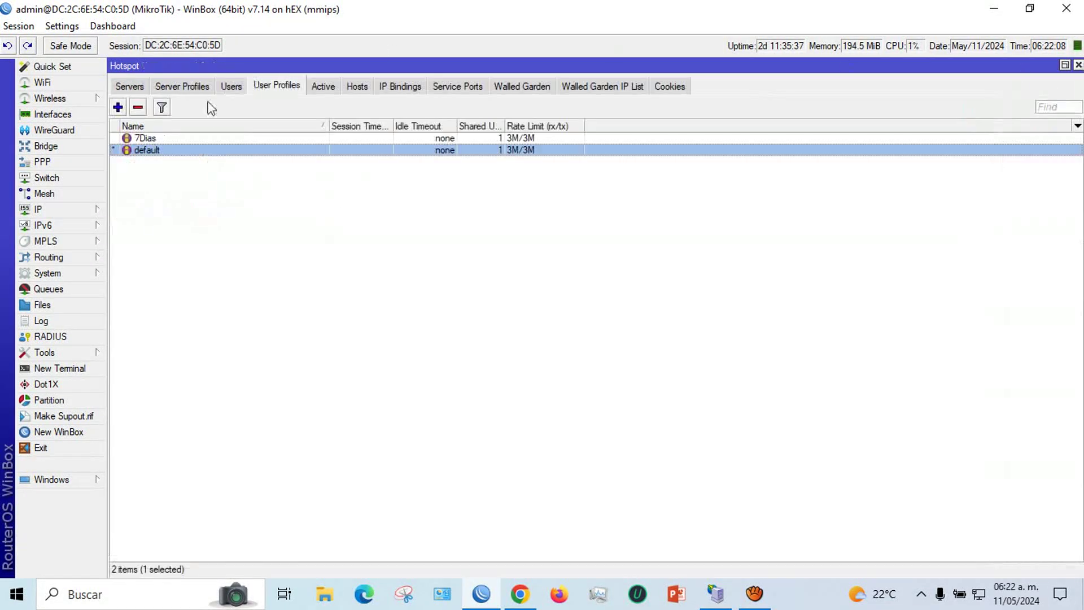
pyautogui.click(166, 141)
pyautogui.press('Delete')
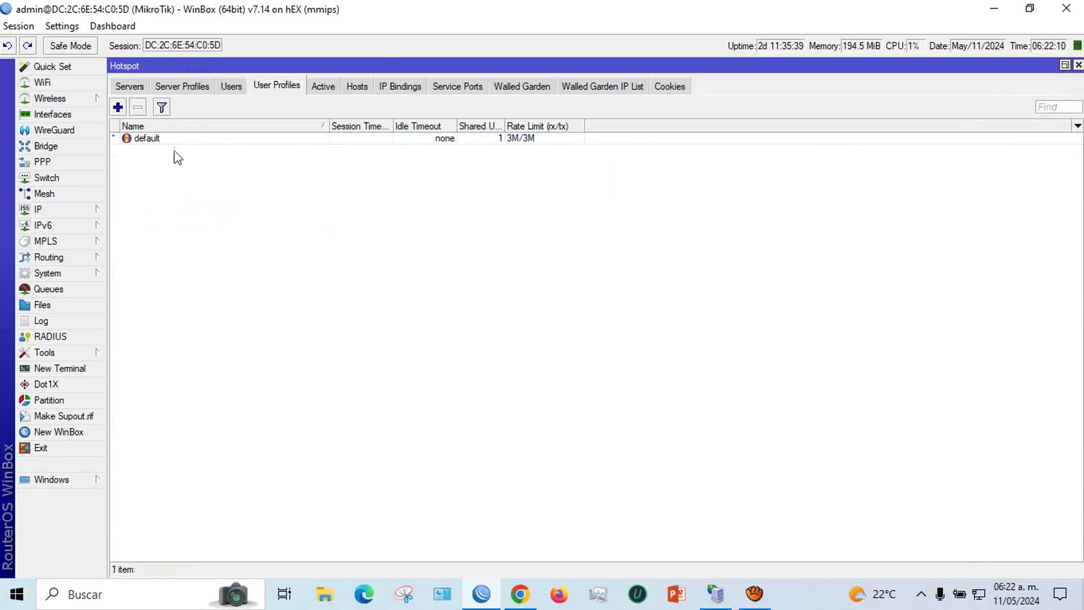
# Step: Set the price to 100.00 and the validity text to 30Dias in the default user profile's login script and save the profile
pyautogui.click(204, 141)
pyautogui.doubleClick(203, 140)
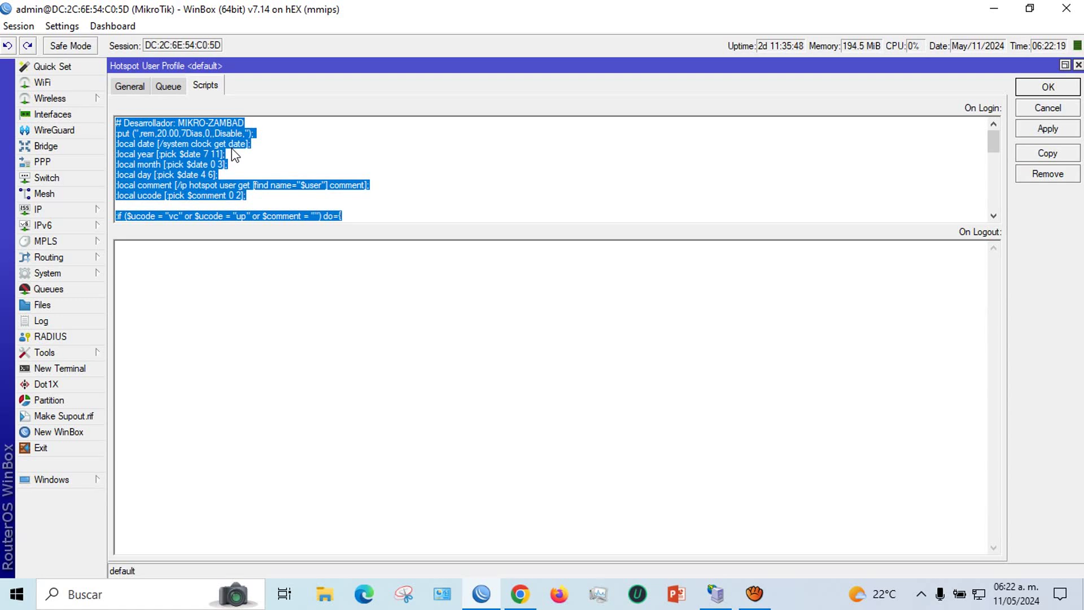
pyautogui.click(204, 135)
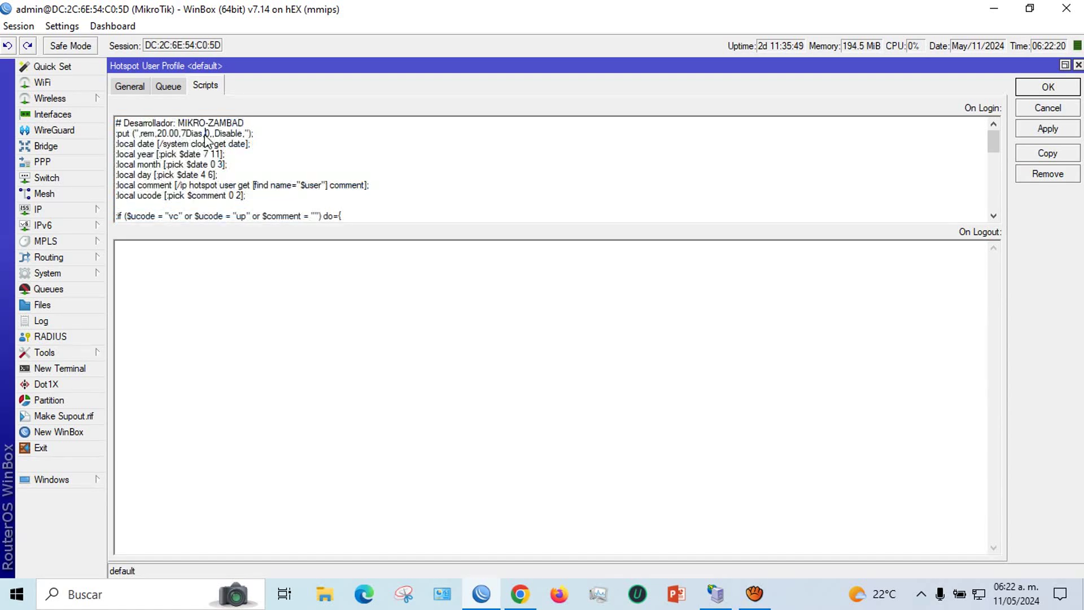
pyautogui.click(169, 134)
pyautogui.press('BackSpace')
pyautogui.press('BackSpace')
pyautogui.write('100.00,')
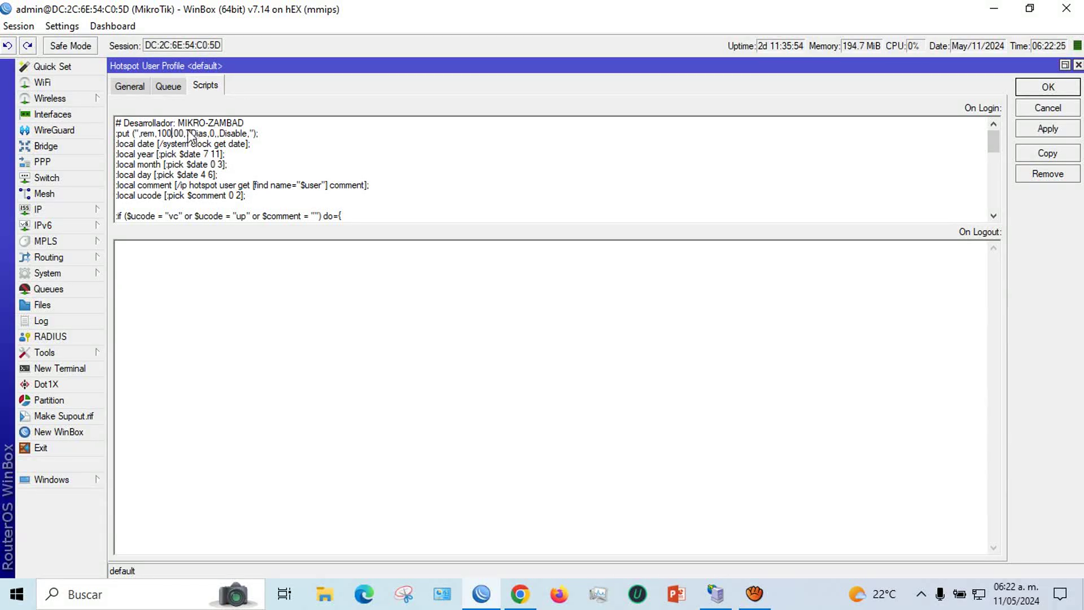
pyautogui.write('30')
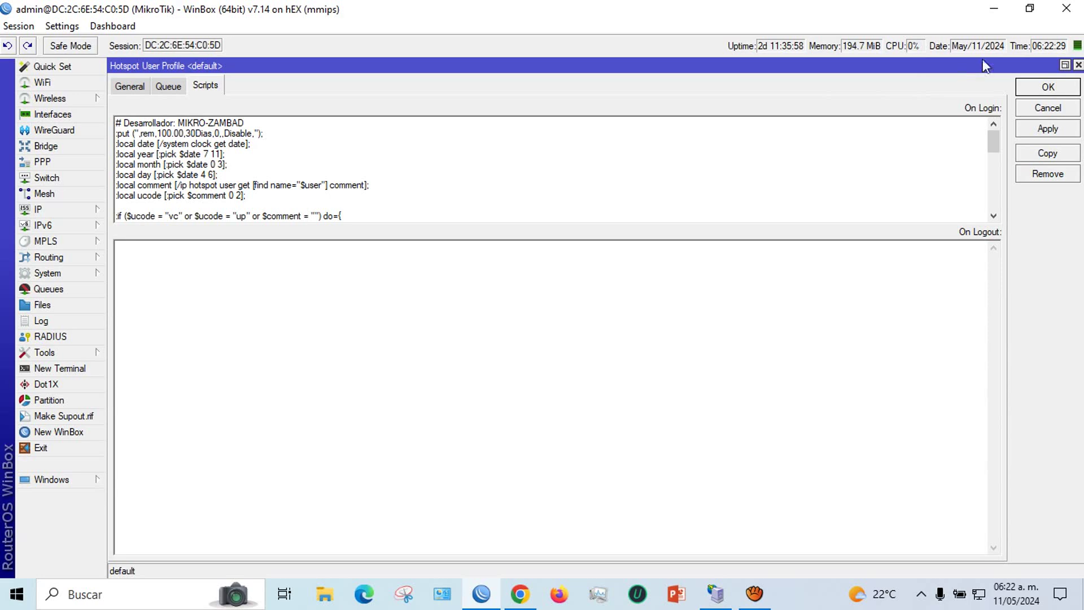
pyautogui.click(1050, 86)
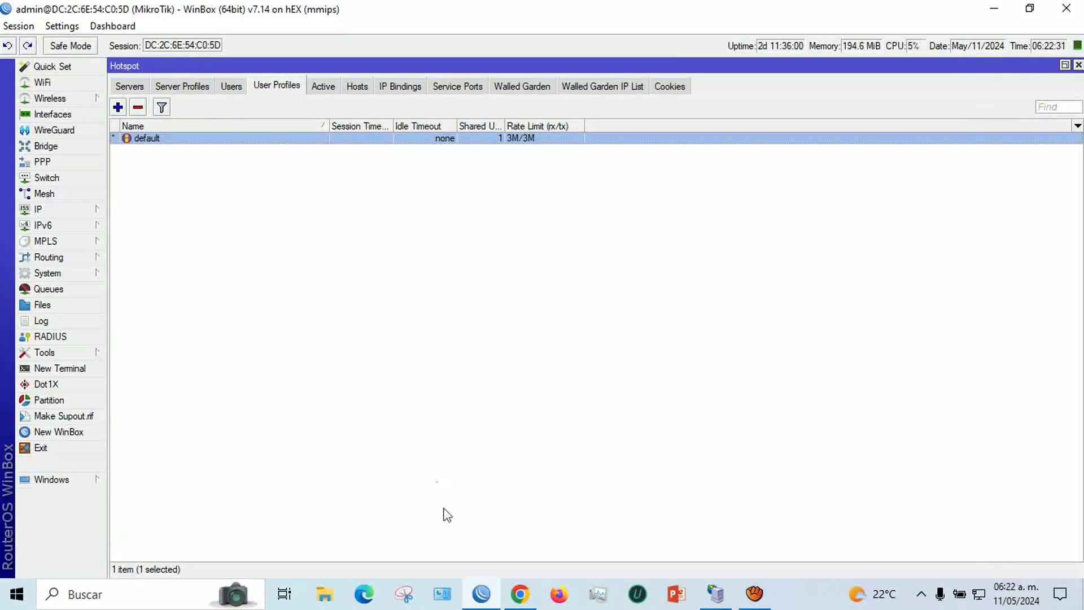
# Step: Close the 7-day voucher sheet in the browser and generate 500 vouchers in MIKHMON with a 30d time limit
pyautogui.click(520, 594)
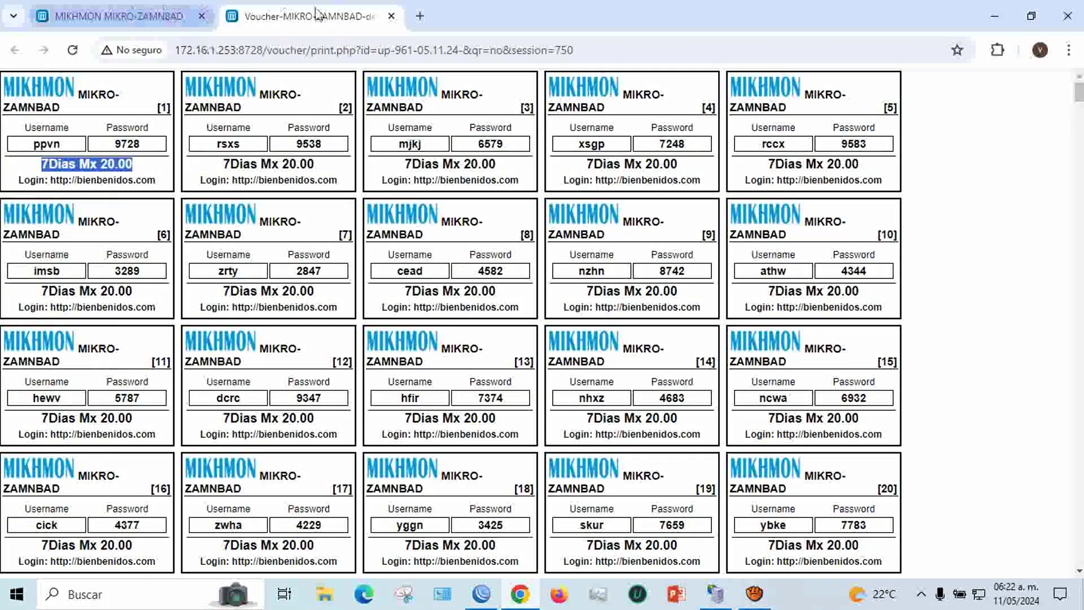
pyautogui.click(391, 16)
pyautogui.click(472, 211)
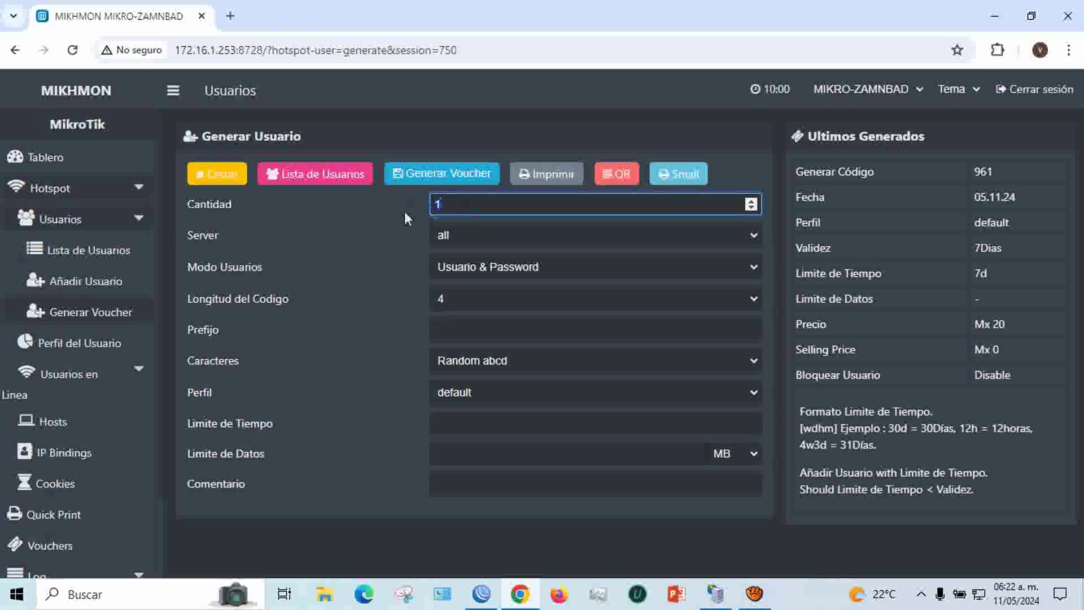
pyautogui.write('500')
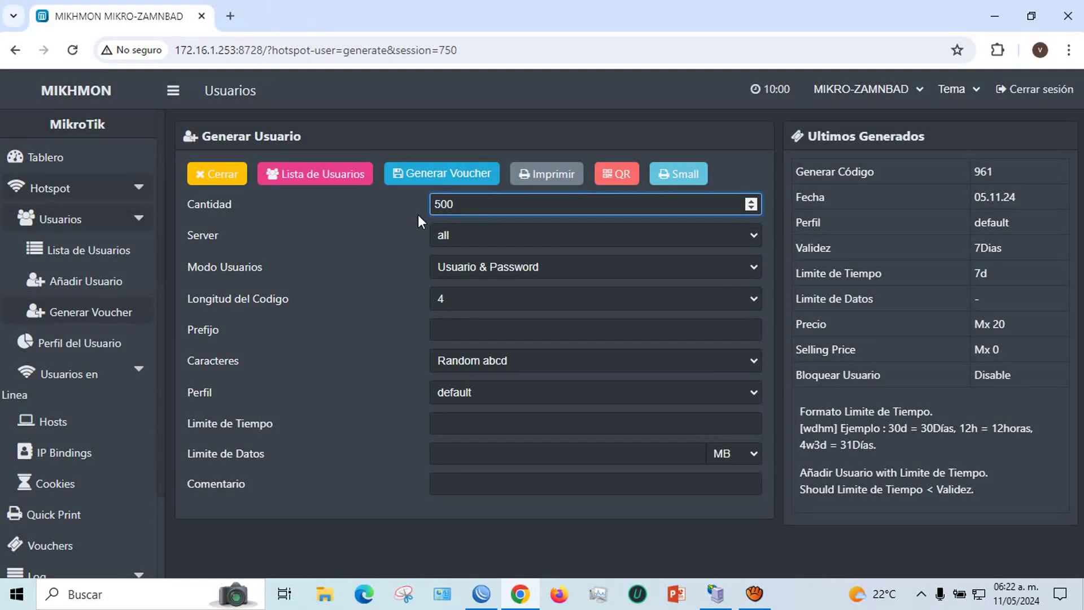
pyautogui.click(464, 422)
pyautogui.write('30d')
pyautogui.click(462, 174)
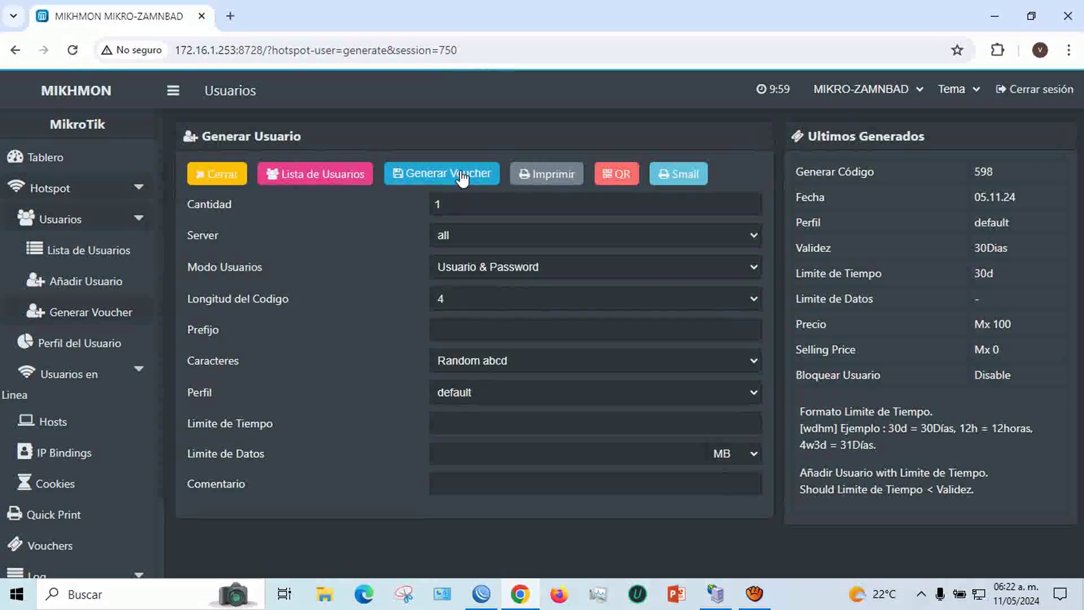
# Step: Open the printable sheet of the 30-day vouchers, dismiss the print dialog and highlight the first voucher's validity and price
pyautogui.click(531, 176)
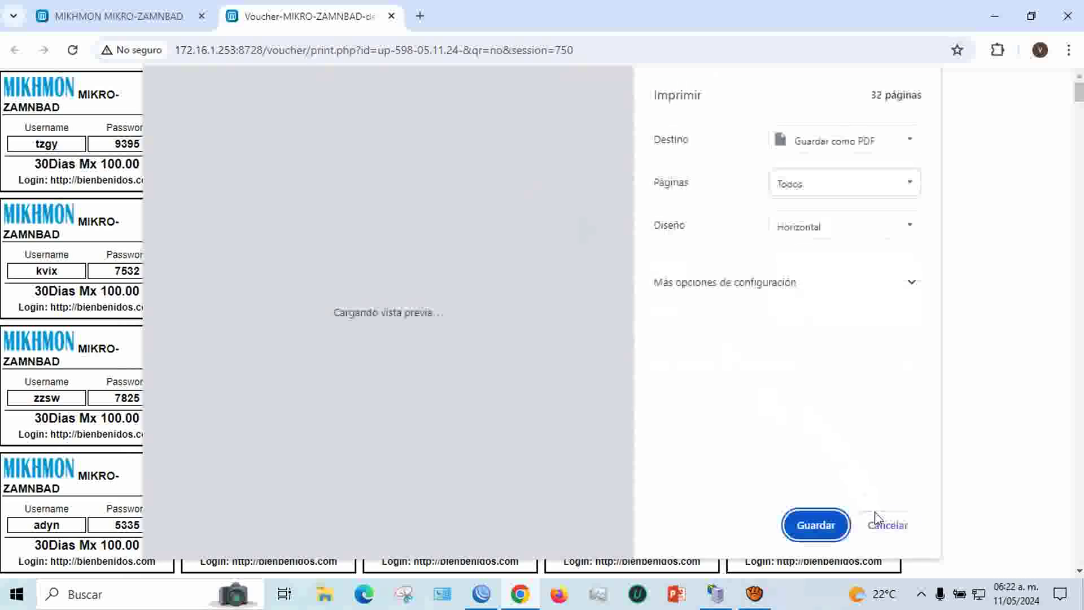
pyautogui.click(877, 522)
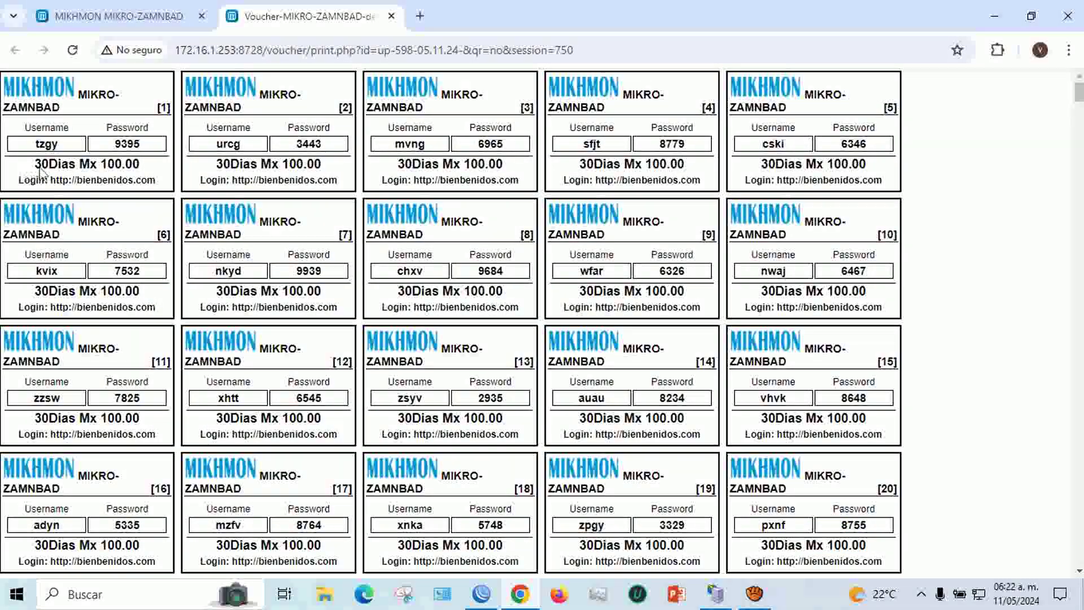
pyautogui.moveTo(33, 164); pyautogui.dragTo(142, 165)
pyautogui.moveTo(31, 163); pyautogui.dragTo(154, 166)
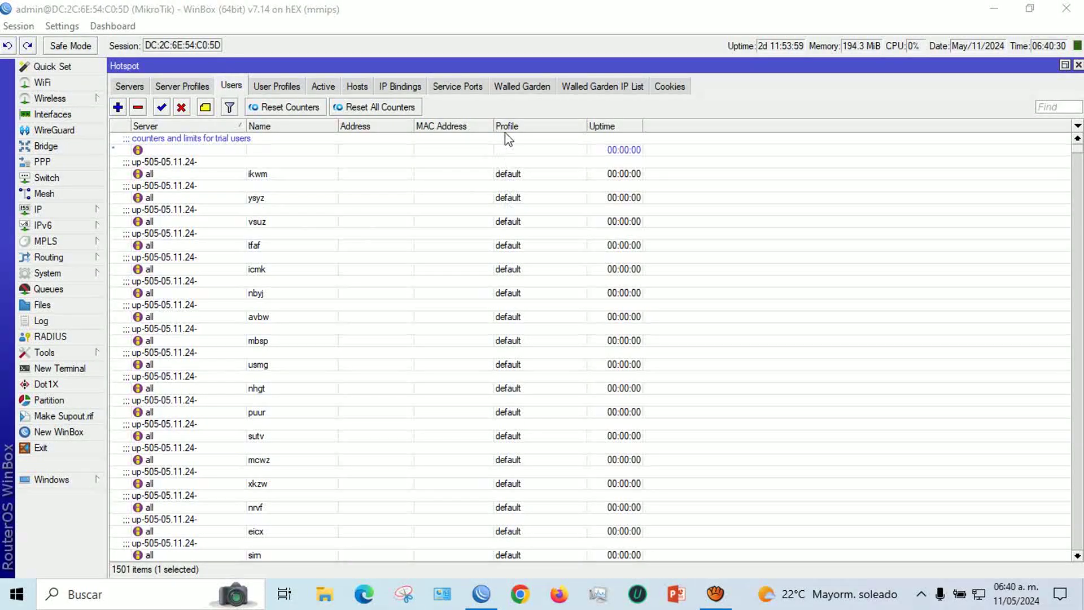
# Step: Show the Limit Uptime column in WinBox's hotspot user list and look through the vouchers' time limits
pyautogui.moveTo(1079, 152)
pyautogui.mouseDown()
pyautogui.moveTo(1079, 535)
pyautogui.moveTo(1079, 145)
pyautogui.mouseUp()
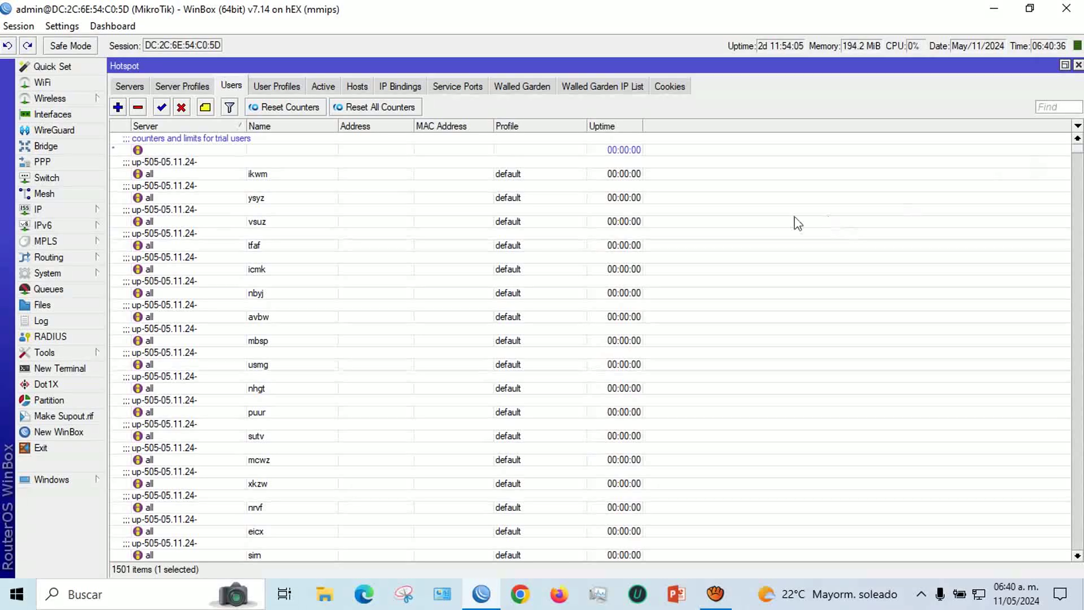
pyautogui.rightClick(702, 283)
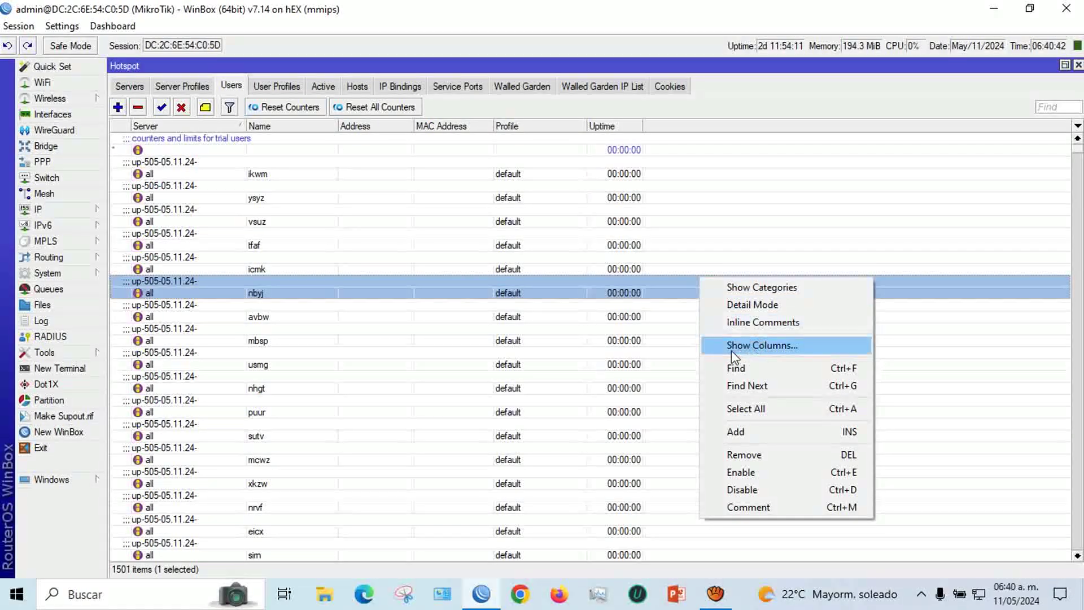
pyautogui.click(766, 353)
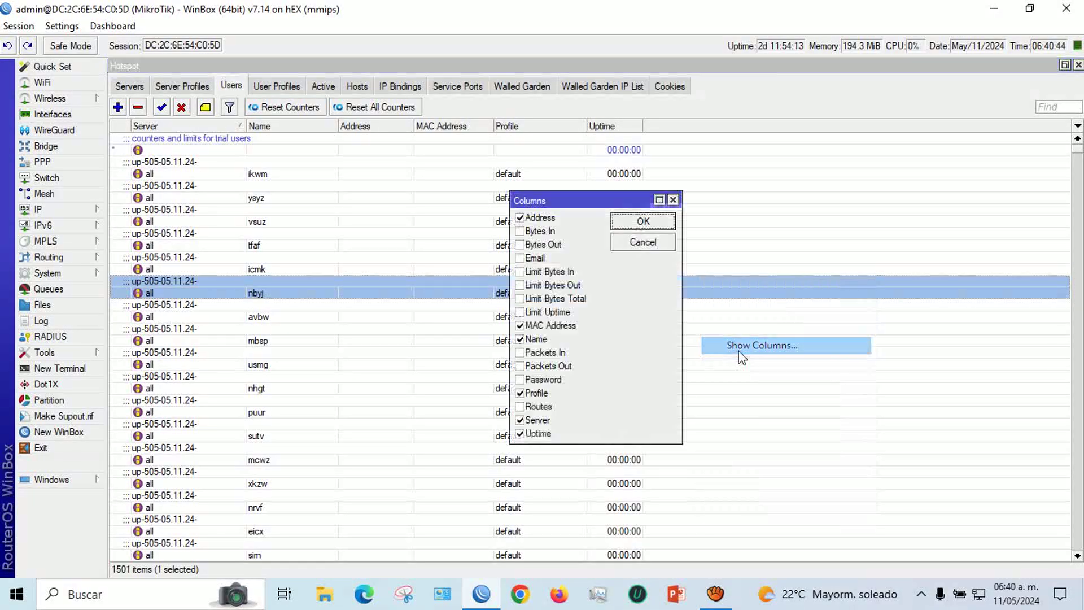
pyautogui.click(521, 314)
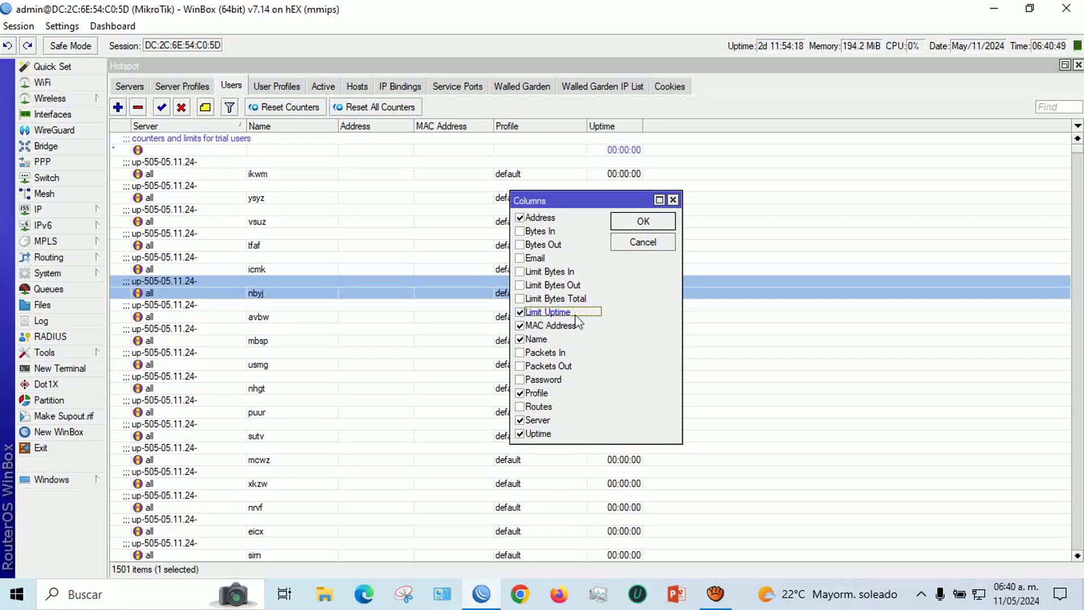
pyautogui.click(627, 226)
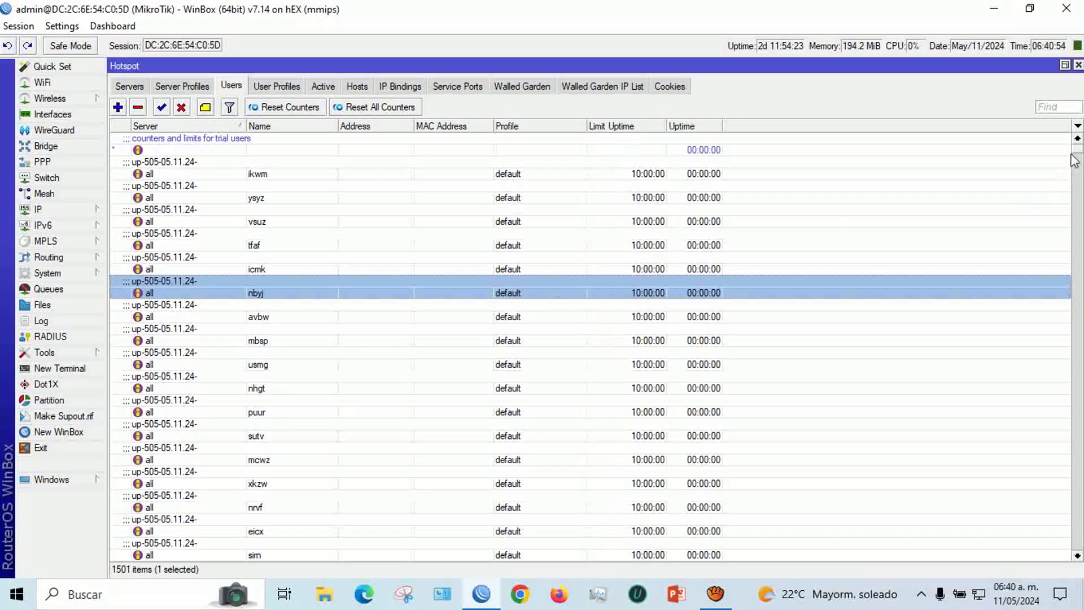
pyautogui.moveTo(1076, 153)
pyautogui.mouseDown()
pyautogui.moveTo(1065, 581)
pyautogui.moveTo(1078, 513)
pyautogui.moveTo(1078, 148)
pyautogui.mouseUp()
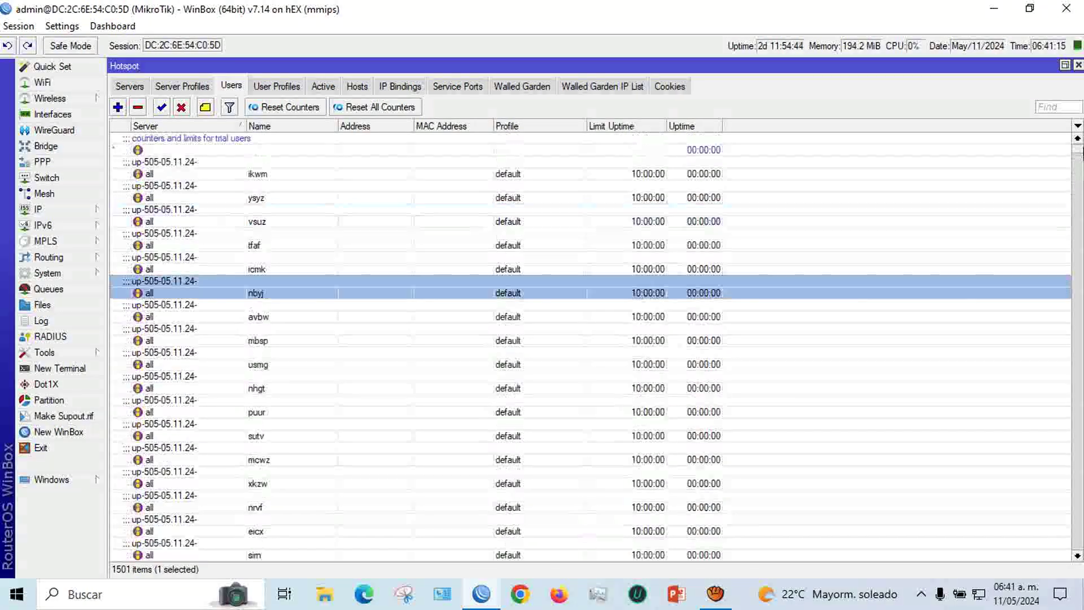